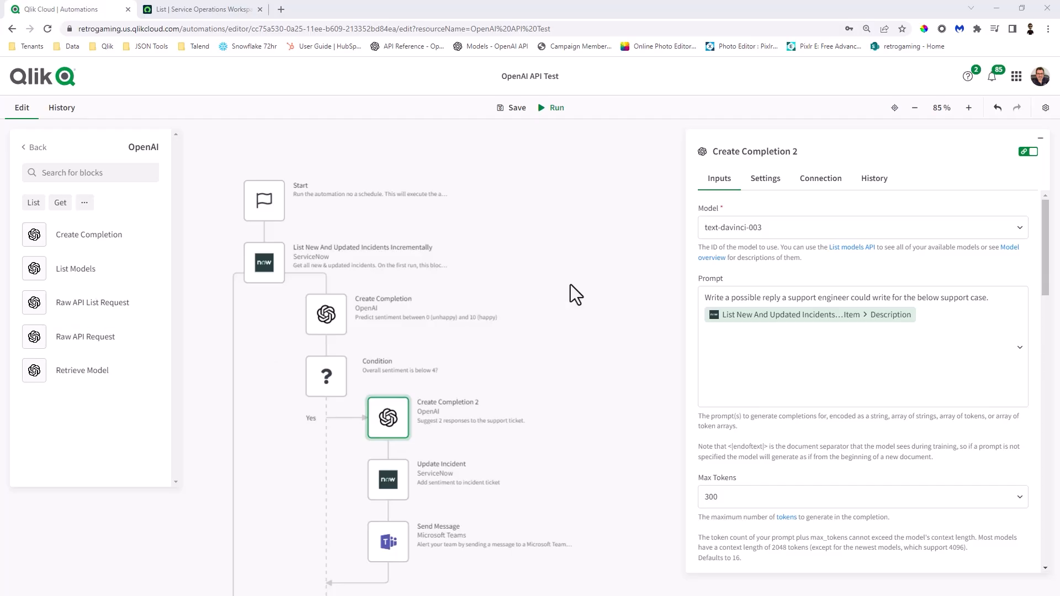
# Review the input settings of the Create Completion, Create Completion 2, Update Incident and Send Message blocks
pyautogui.click(344, 315)
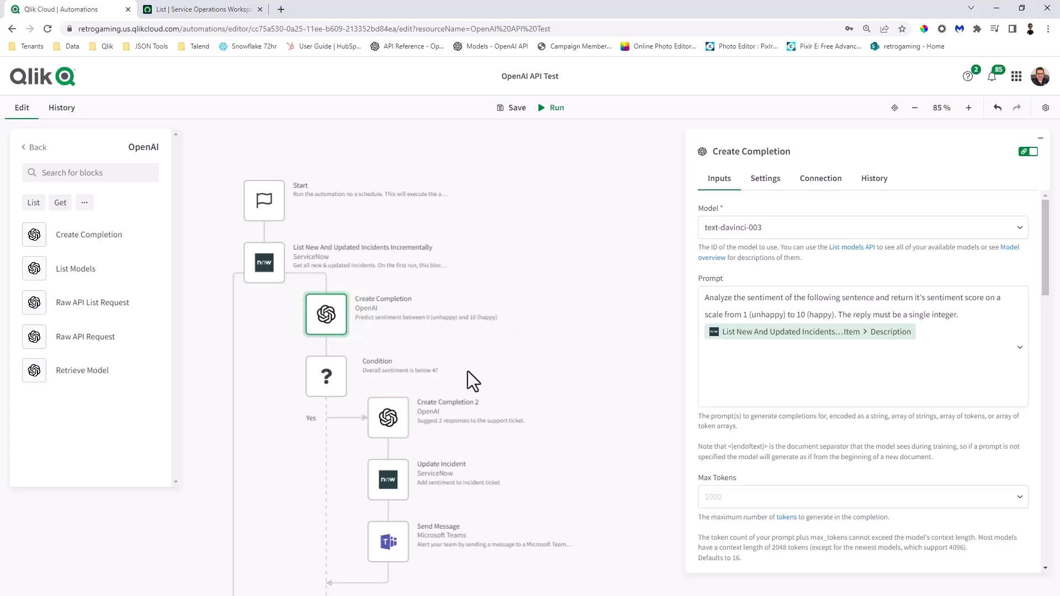
pyautogui.click(403, 412)
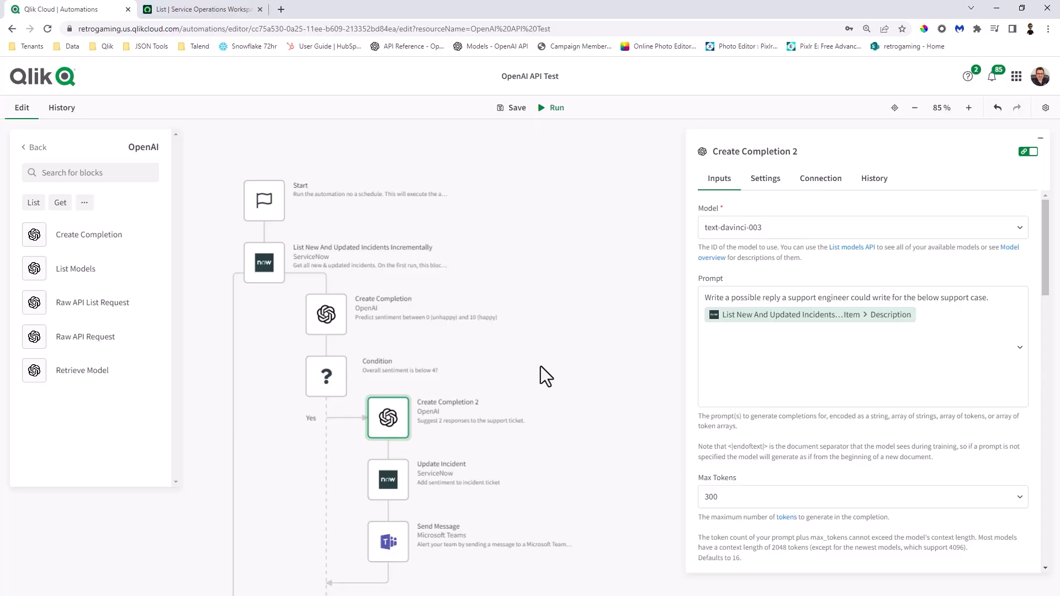
pyautogui.click(402, 466)
pyautogui.scroll(-1, 489, 419)
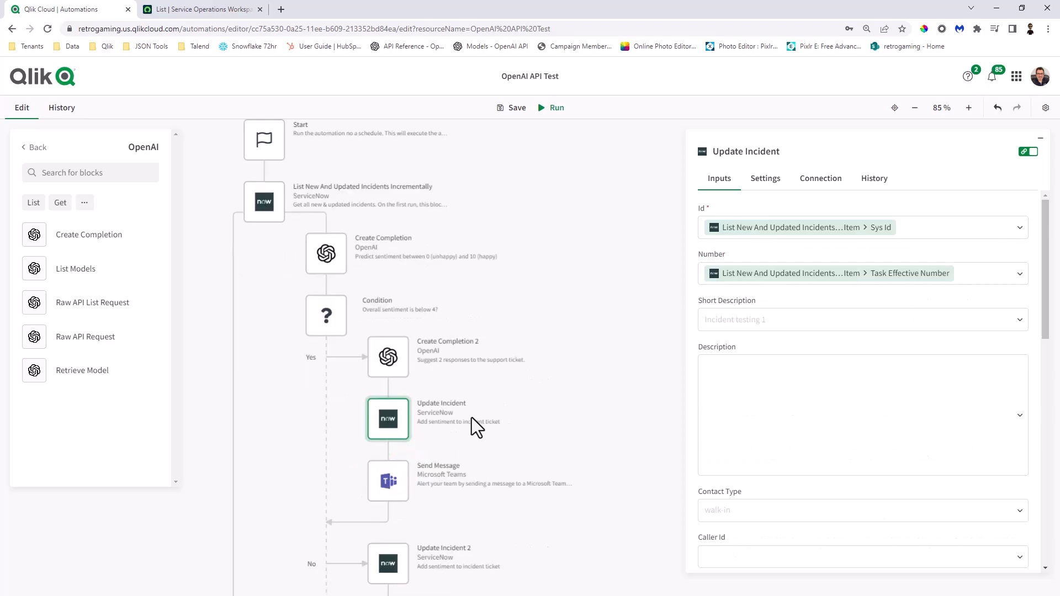
pyautogui.scroll(-2, 471, 383)
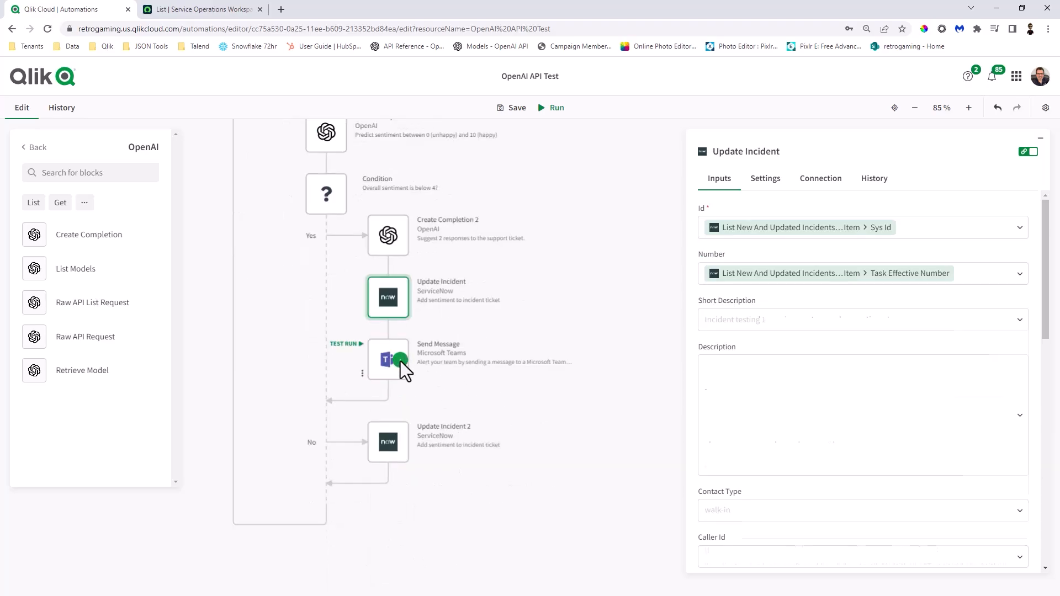
pyautogui.click(399, 361)
pyautogui.scroll(4, 469, 366)
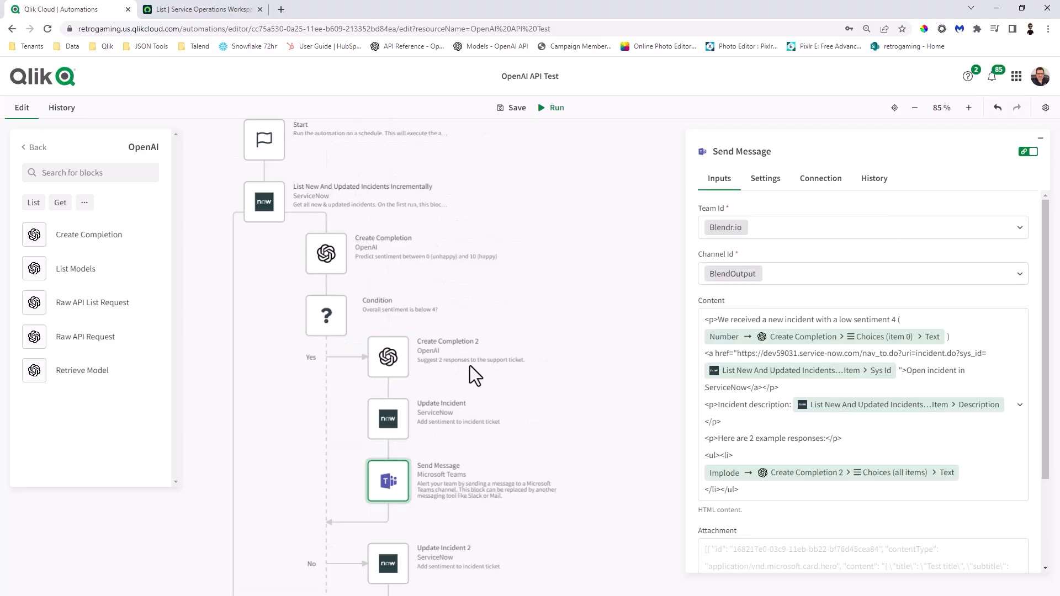
pyautogui.scroll(-1, 510, 342)
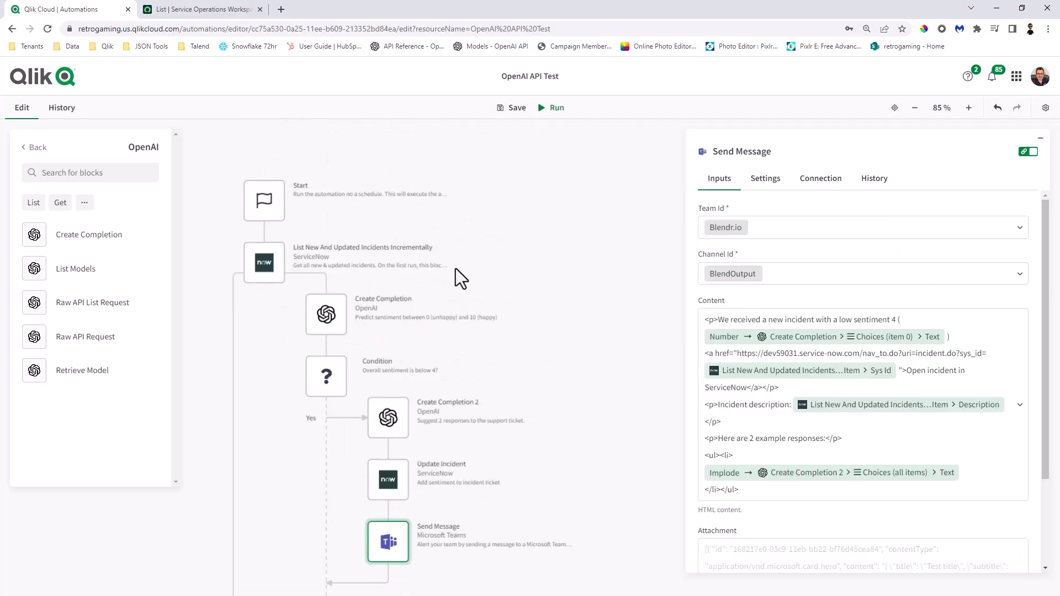
# Switch to ServiceNow and start a new incident with "computer keeps crashing and rebooting" as both short description and description
pyautogui.click(232, 10)
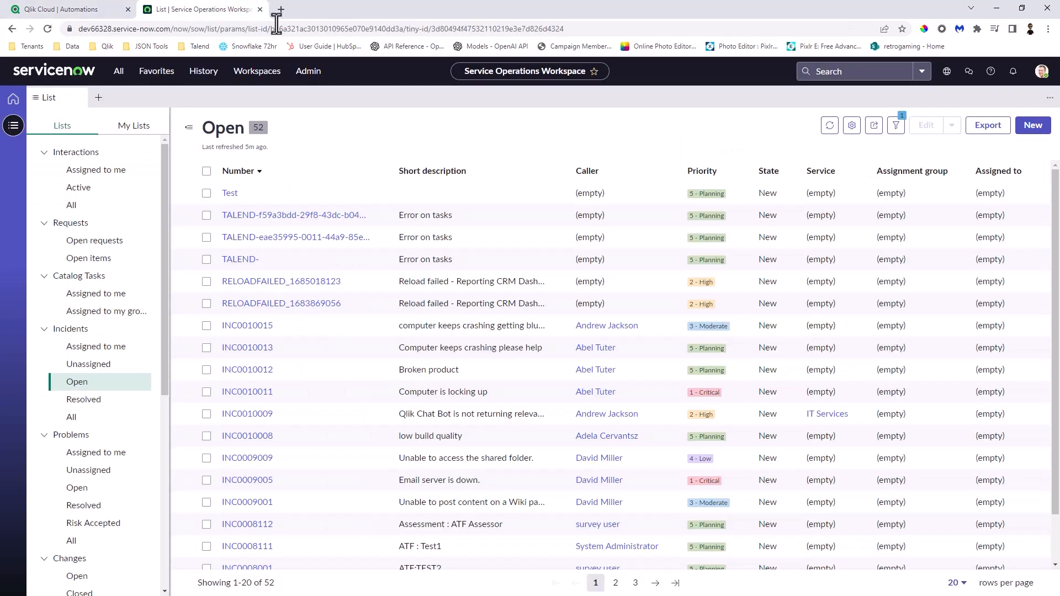
pyautogui.click(1034, 127)
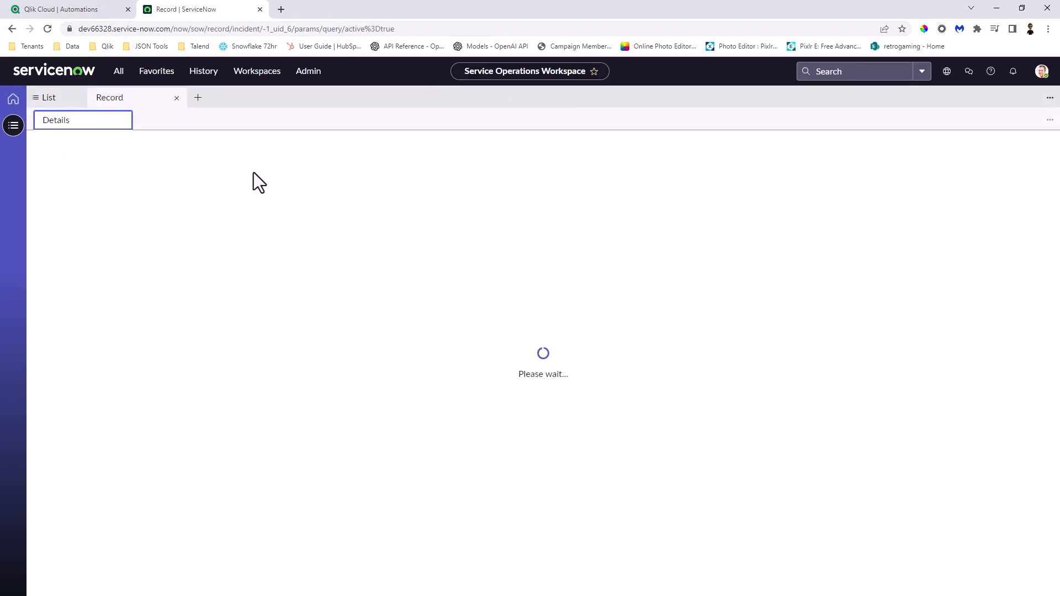
pyautogui.click(152, 255)
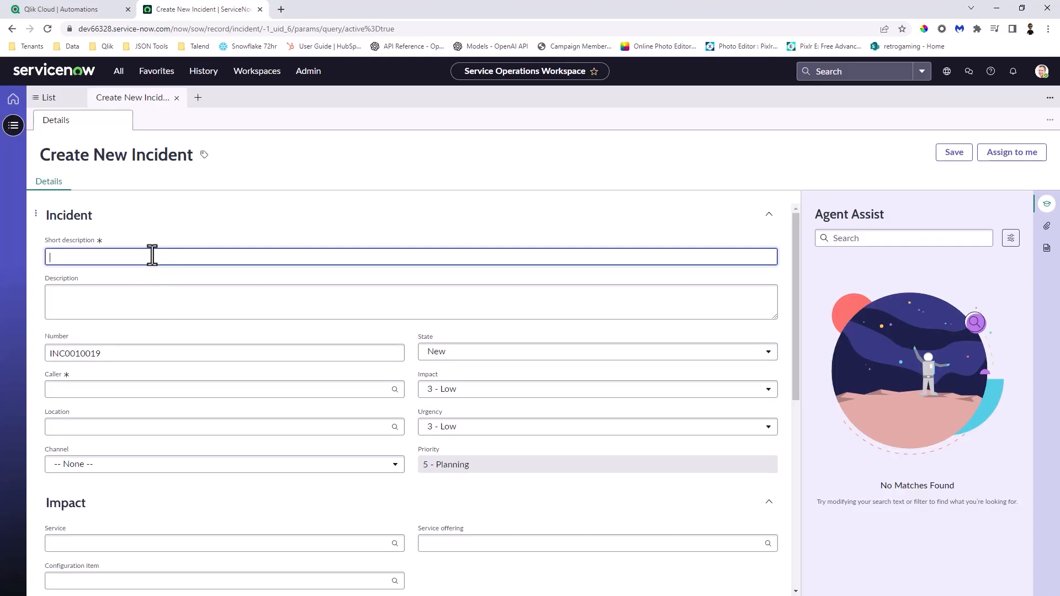
pyautogui.write('computer keeps crashing and rebooting')
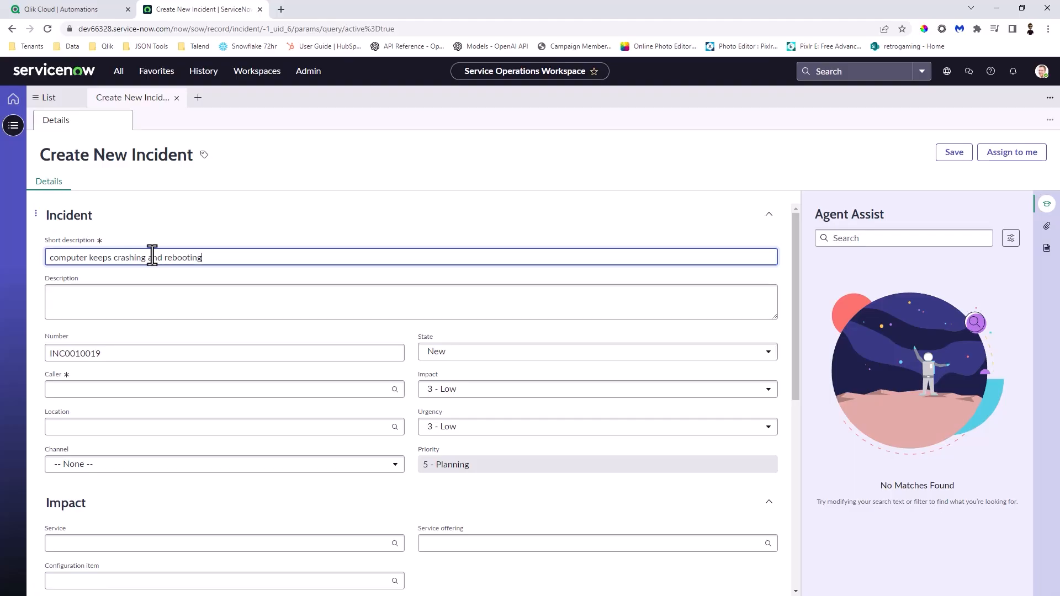
pyautogui.hotkey('ctrl', 'a')
pyautogui.hotkey('ctrl', 'c')
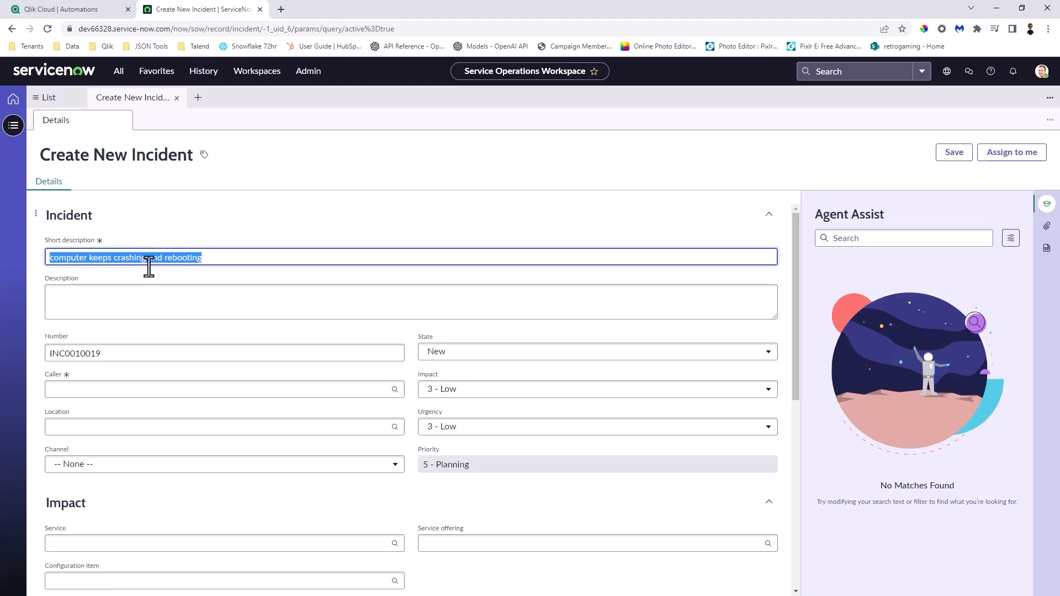
pyautogui.click(125, 294)
pyautogui.hotkey('ctrl', 'v')
# Choose the first suggested caller for the incident, set the channel to Chat and the impact to 1 - High, and save the record
pyautogui.click(107, 386)
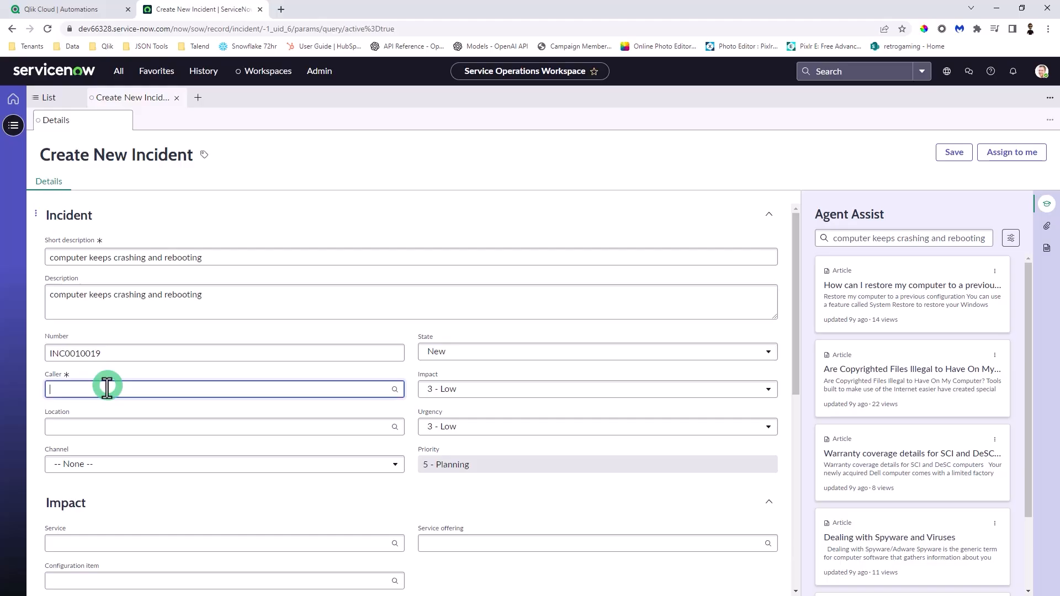
pyautogui.click(84, 422)
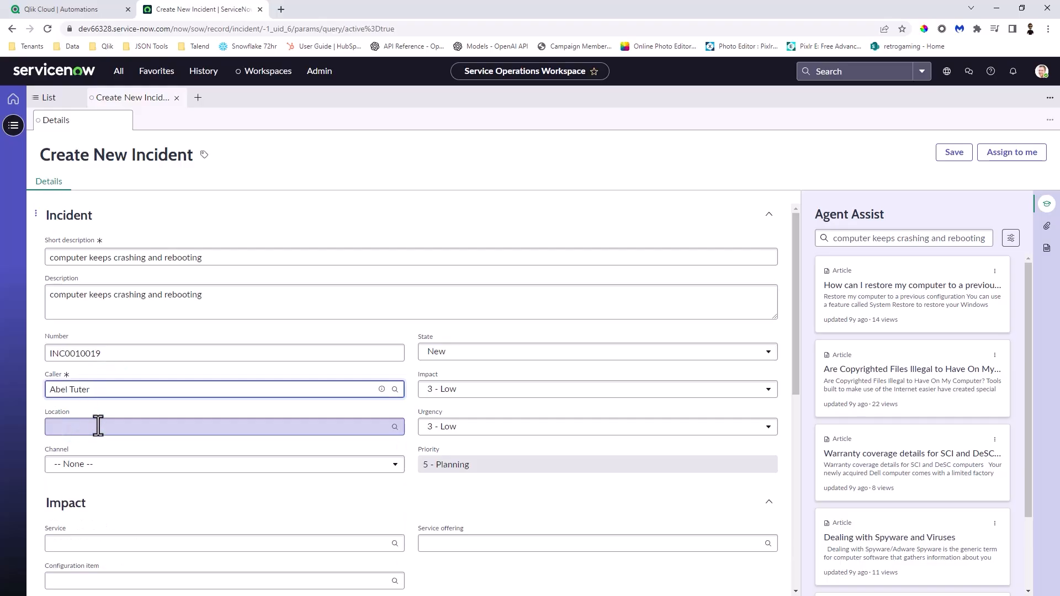
pyautogui.scroll(-1, 102, 436)
pyautogui.click(100, 410)
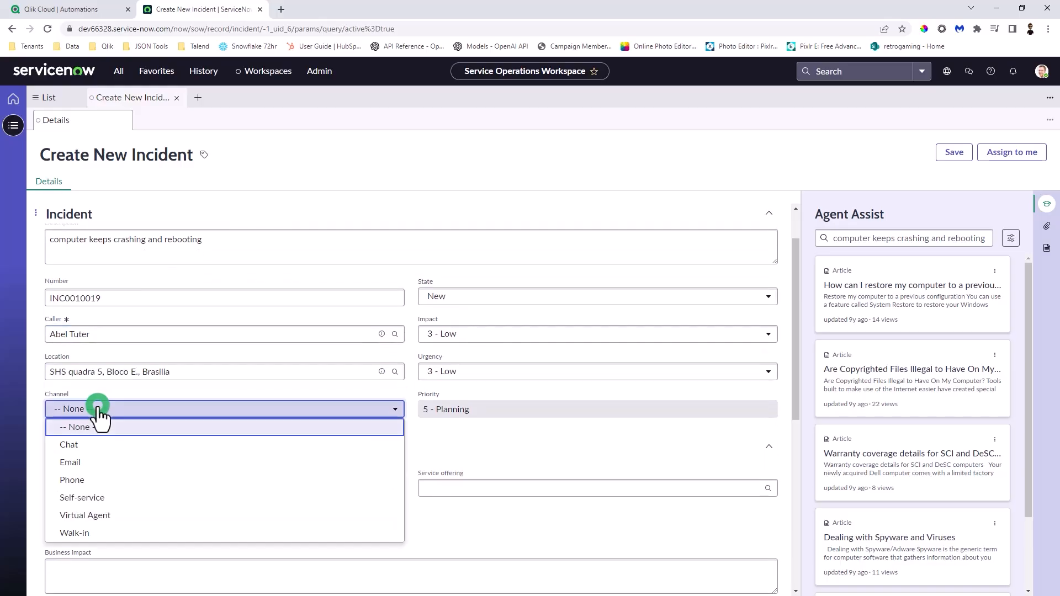
pyautogui.click(88, 445)
pyautogui.click(500, 331)
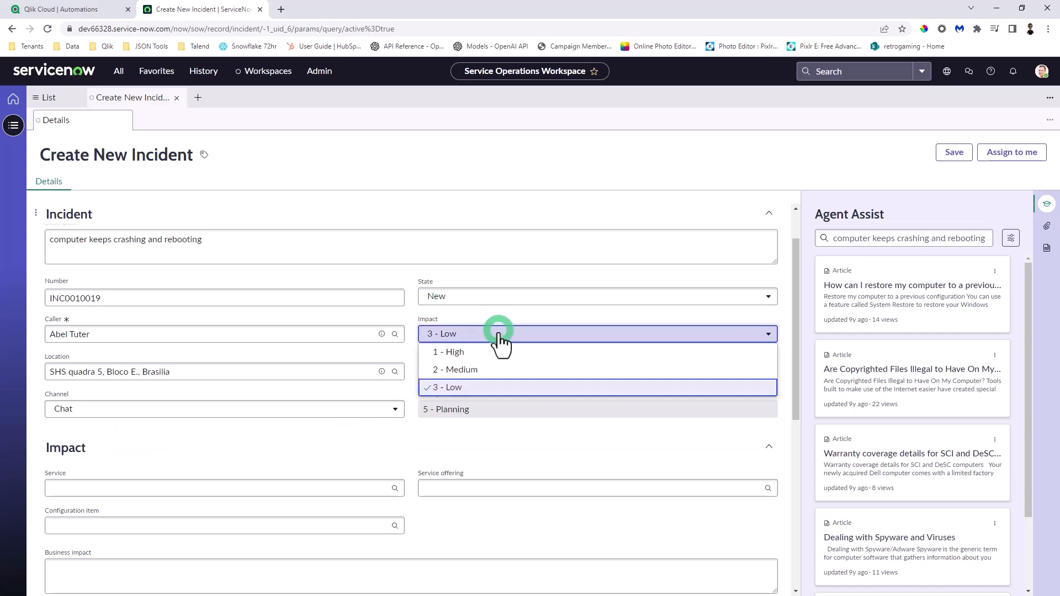
pyautogui.click(484, 351)
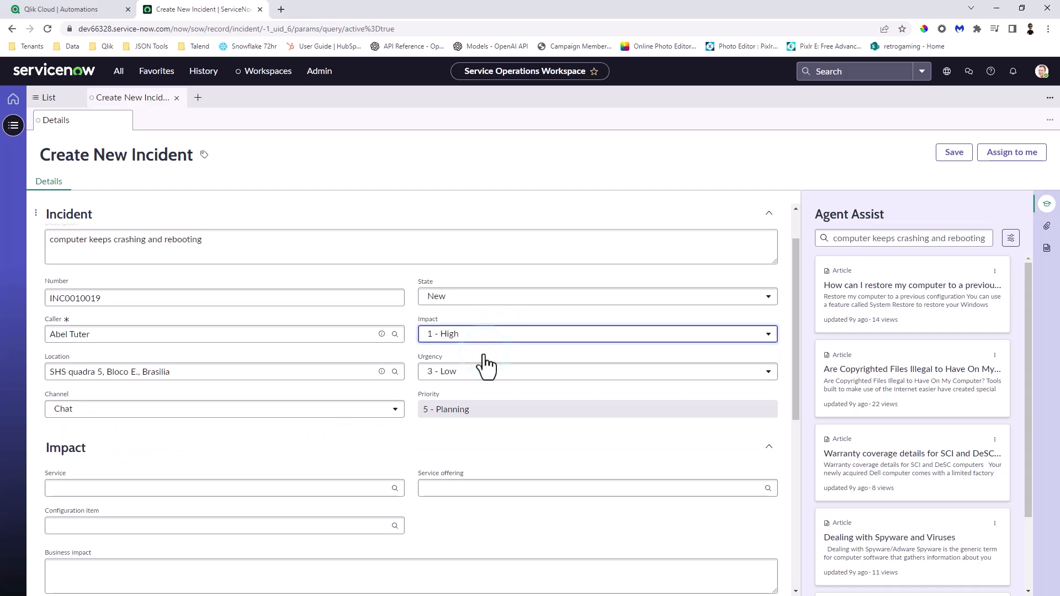
pyautogui.click(965, 157)
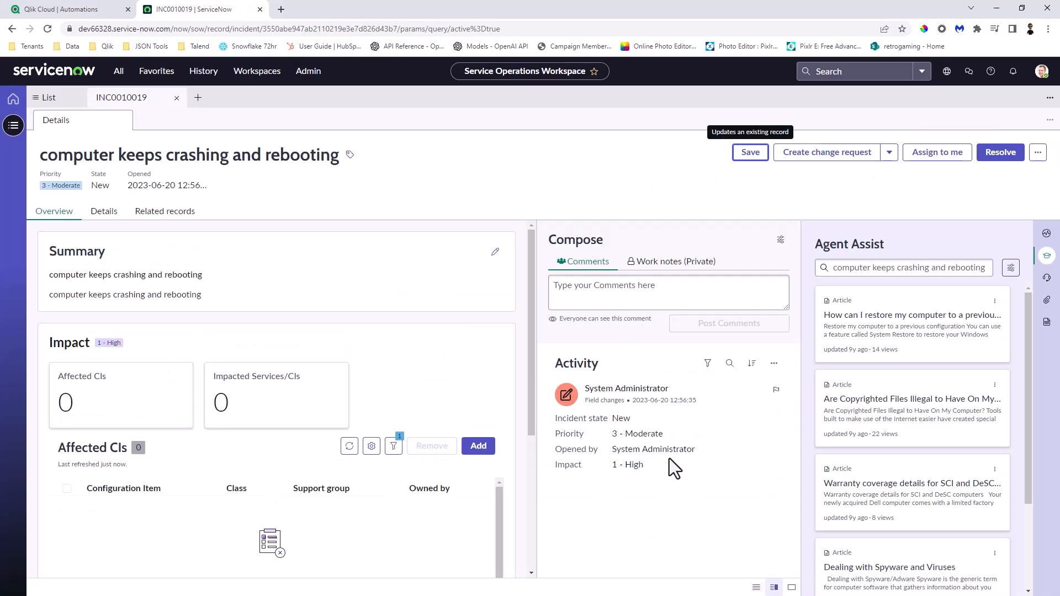
pyautogui.click(579, 299)
# Switch to Qlik Automations, check the Start block's run modes while keeping Manual, and run the OpenAI API Test automation
pyautogui.click(91, 9)
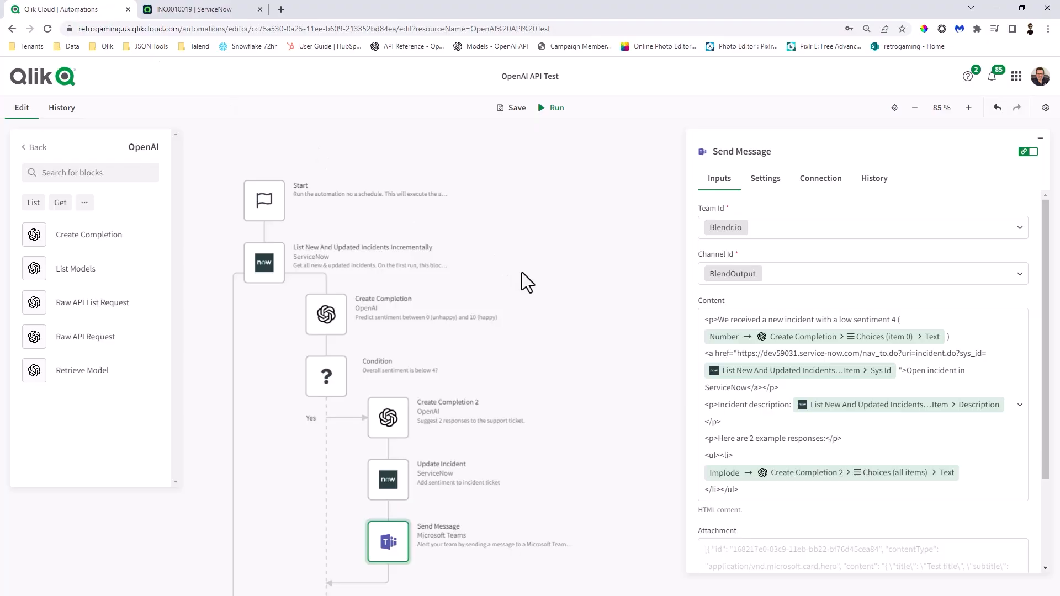
pyautogui.click(277, 209)
pyautogui.click(751, 229)
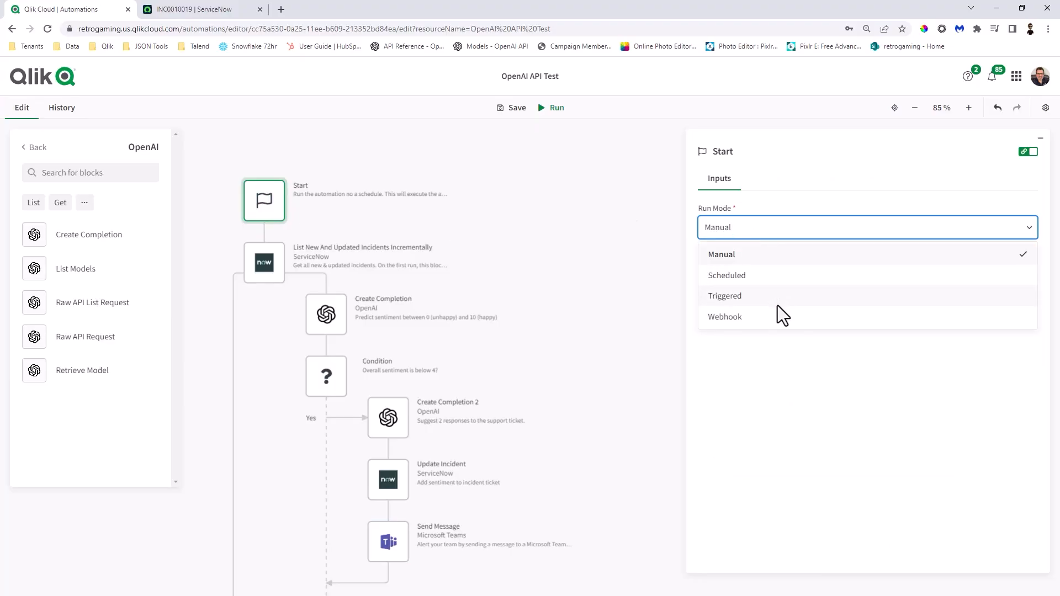
pyautogui.click(597, 207)
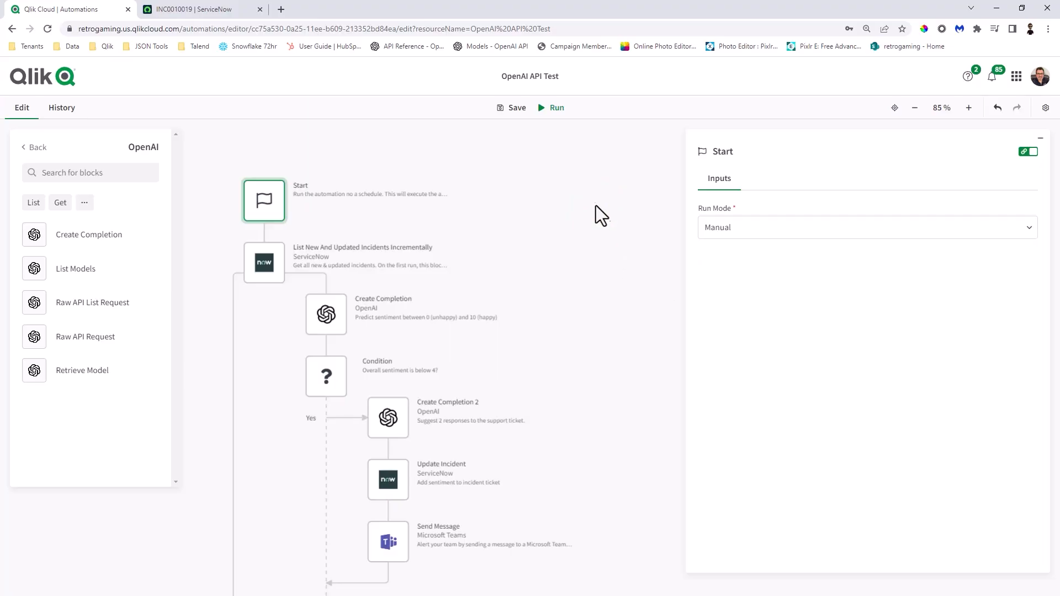
pyautogui.click(556, 113)
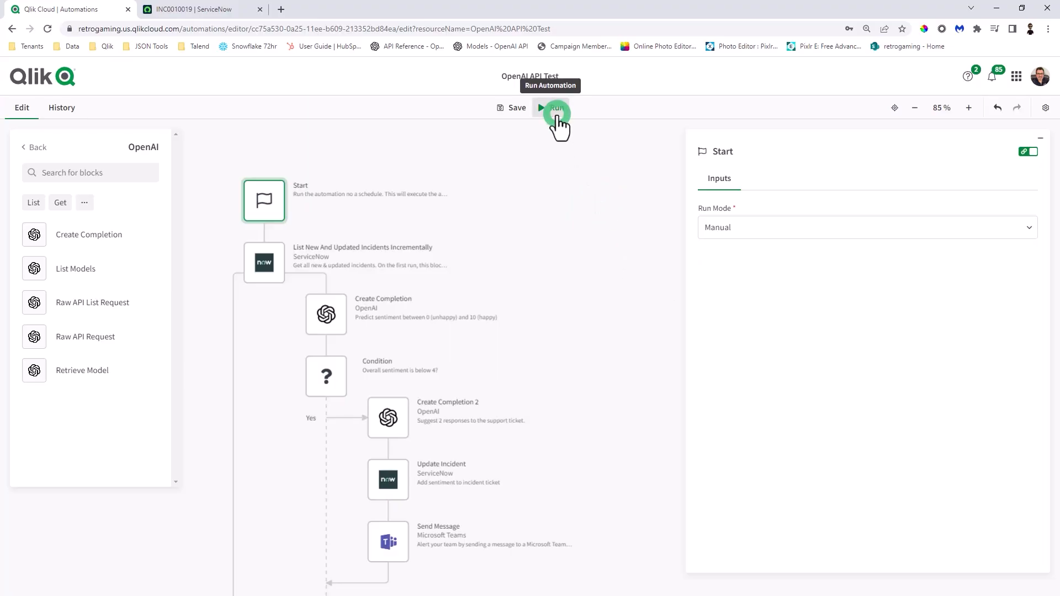
# View the new BlendOutput channel post in Microsoft Teams, and reload the ServiceNow incident to read its full newest comment
pyautogui.moveTo(0, 121); pyautogui.dragTo(263, 108)
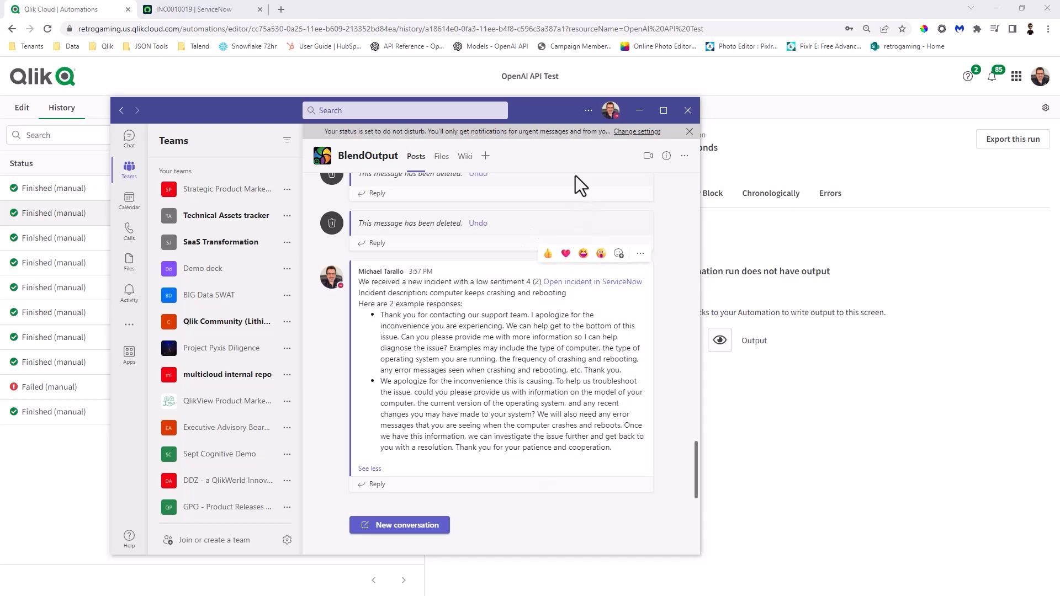
pyautogui.moveTo(551, 115); pyautogui.dragTo(0, 117)
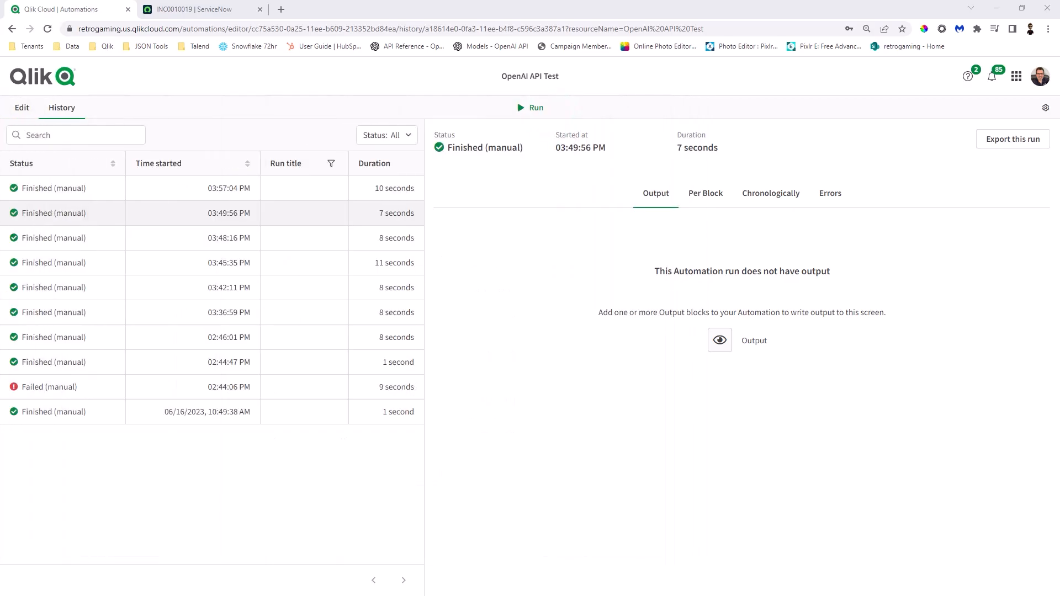
pyautogui.click(168, 12)
pyautogui.click(48, 29)
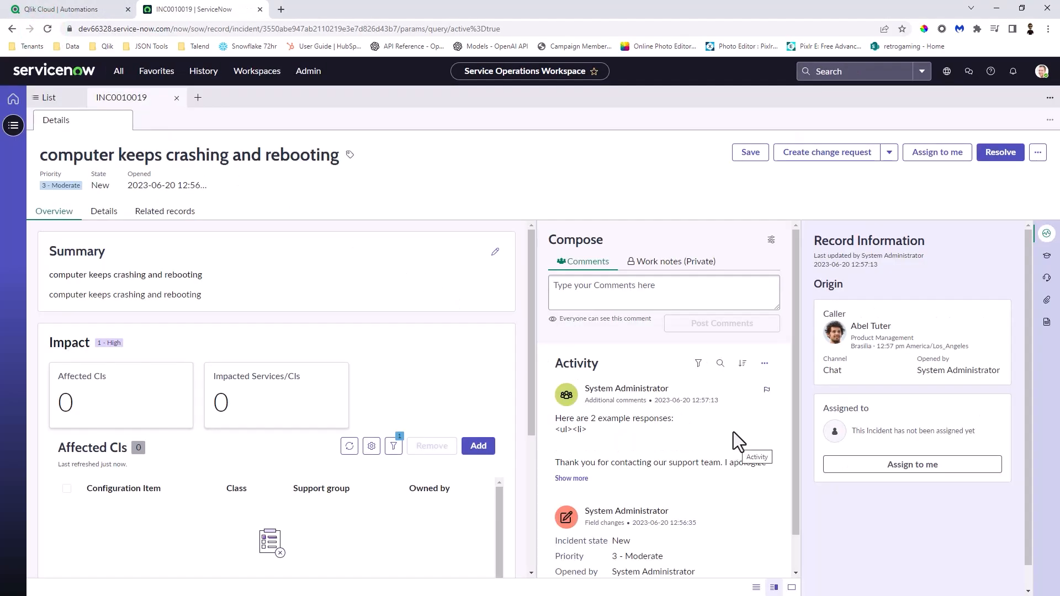
pyautogui.scroll(-1, 662, 387)
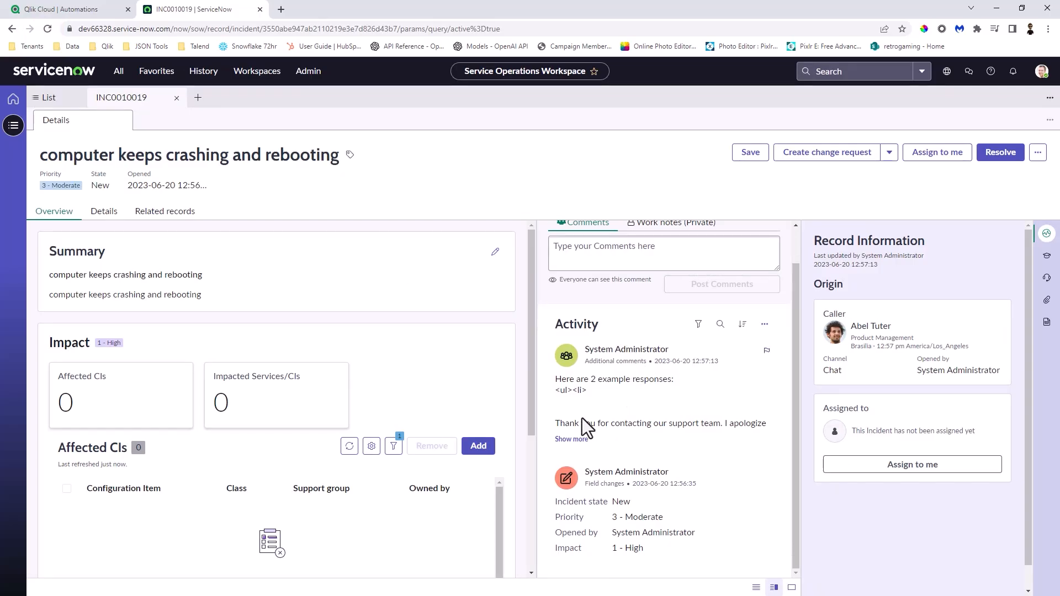
pyautogui.click(571, 439)
pyautogui.scroll(-3, 660, 412)
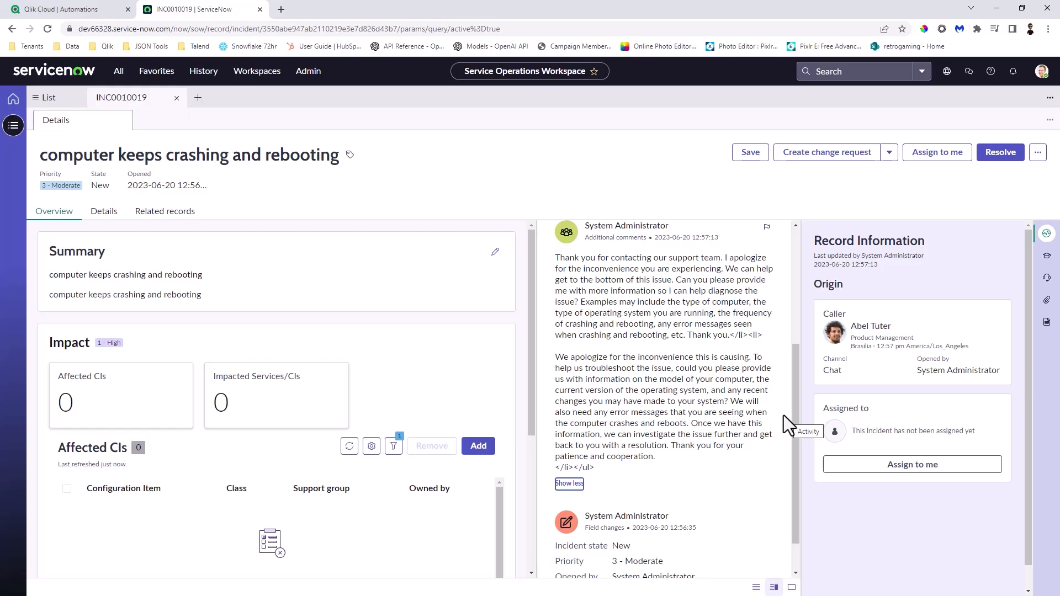
# Return to the Qlik automation editor and examine the List New And Updated Incidents Incrementally block and the available ServiceNow blocks
pyautogui.click(78, 9)
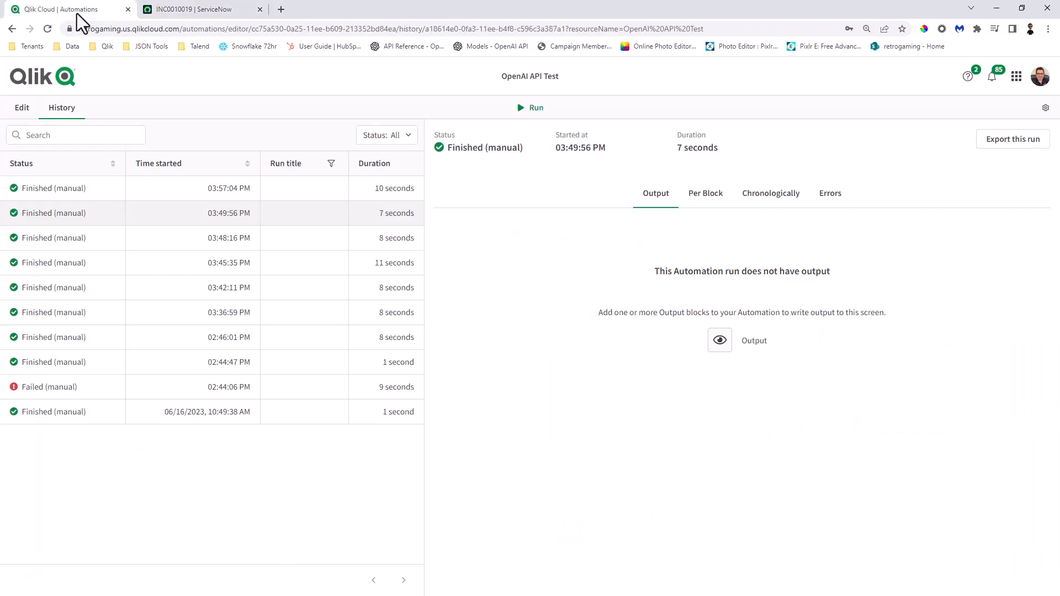
pyautogui.click(24, 109)
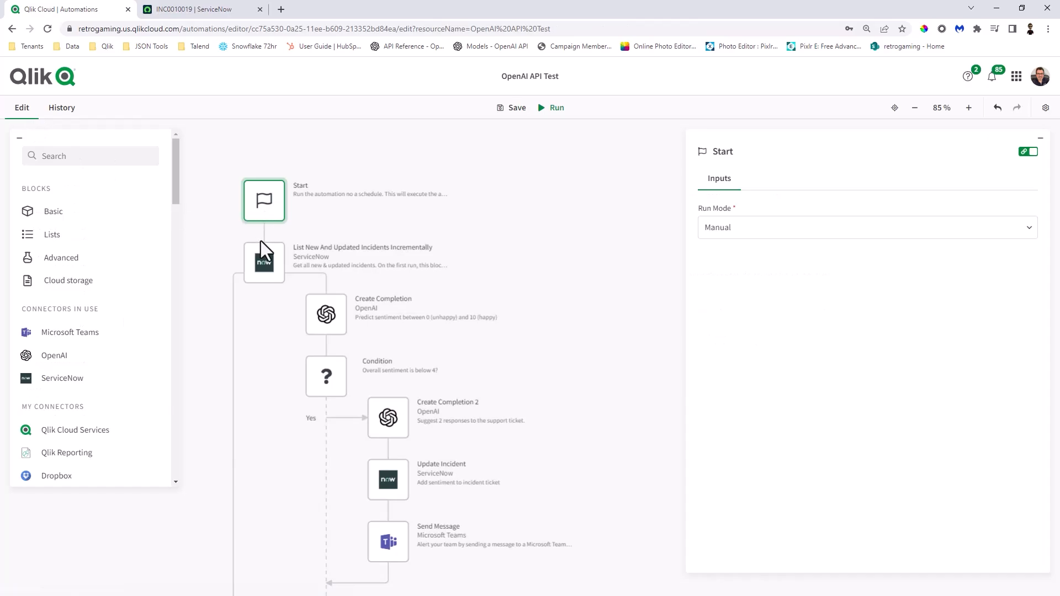
pyautogui.click(264, 260)
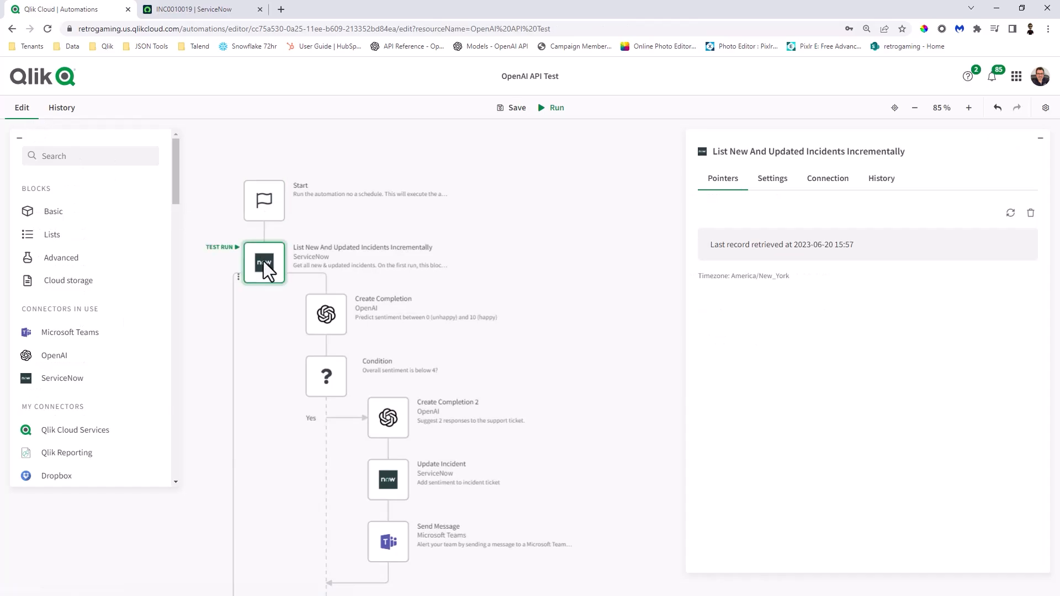
pyautogui.click(124, 380)
pyautogui.scroll(-5, 140, 302)
pyautogui.scroll(-8, 144, 303)
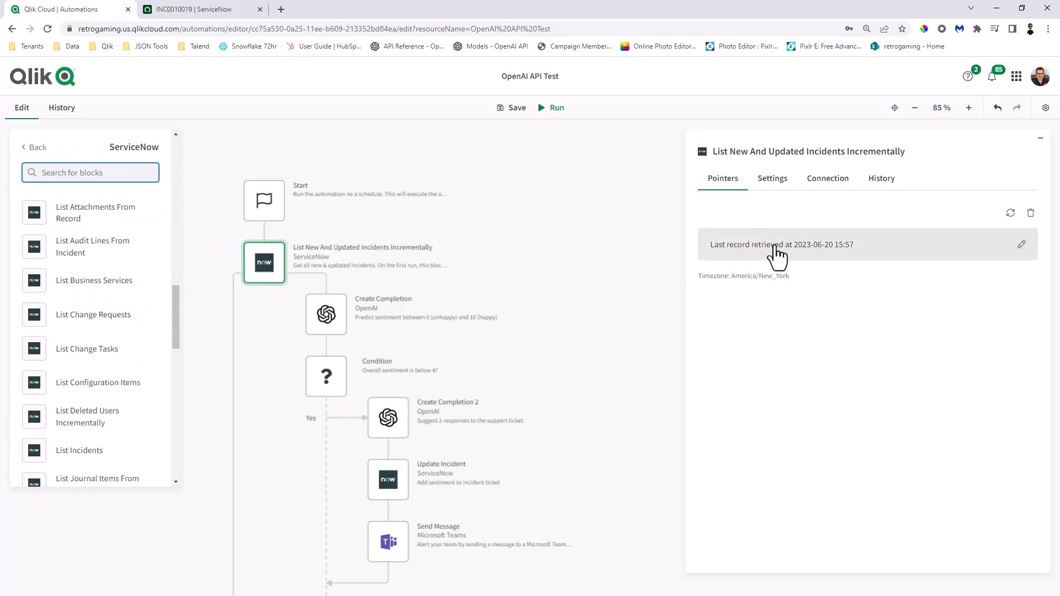
# Look over the available OpenAI blocks and inspect the Create Completion block's OpenAI connection details, leaving them unsaved
pyautogui.click(329, 315)
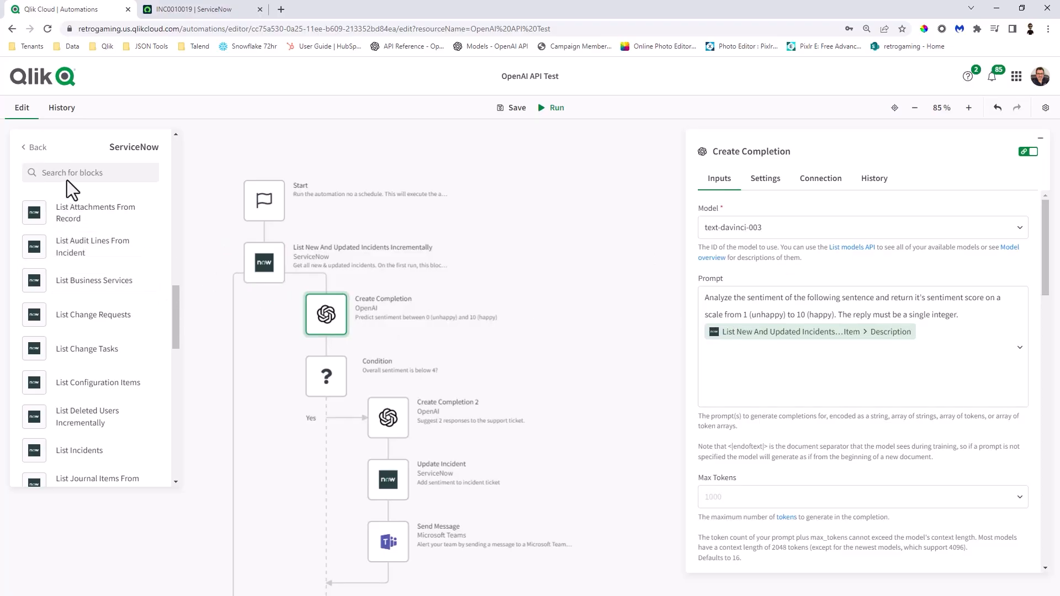
pyautogui.click(39, 147)
pyautogui.click(64, 364)
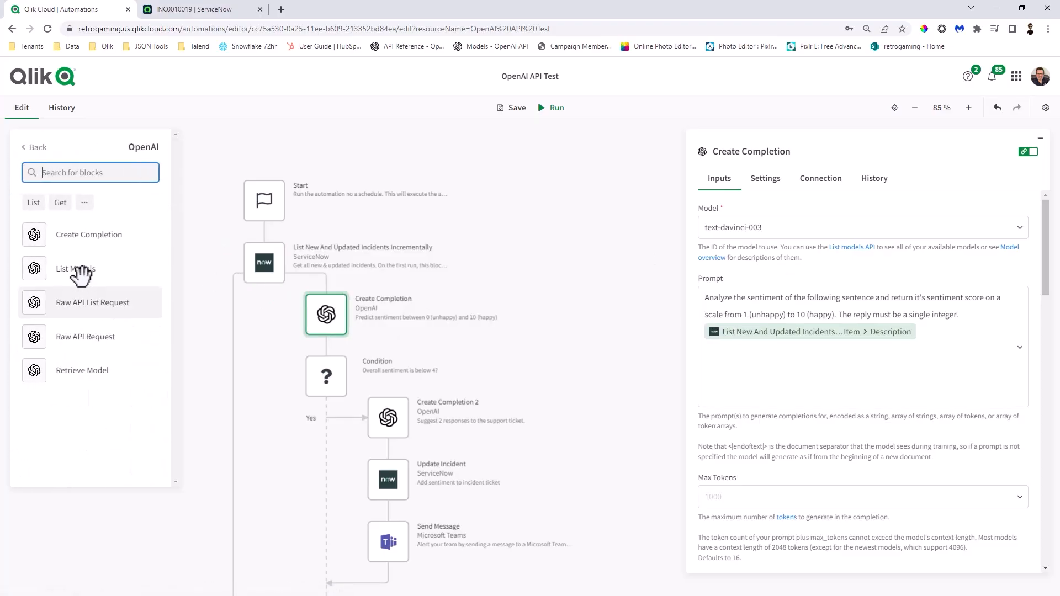
pyautogui.click(835, 188)
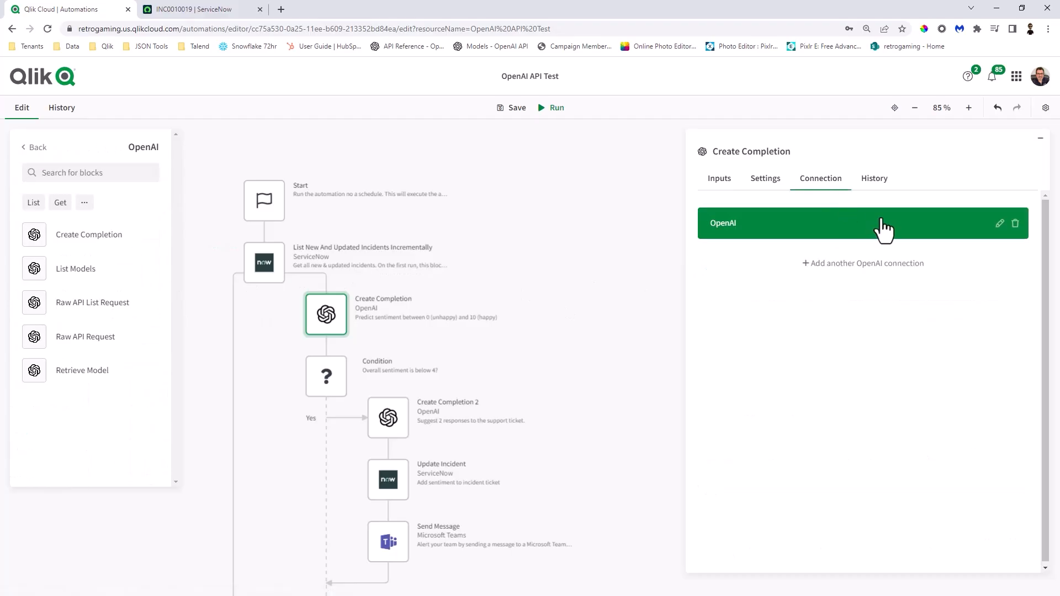
pyautogui.click(997, 224)
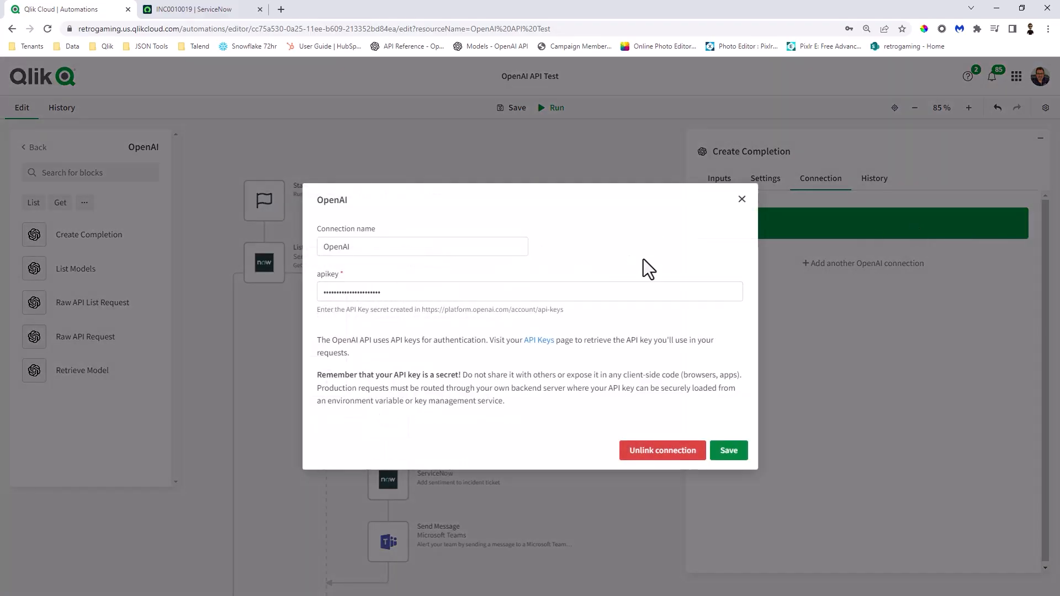
pyautogui.click(741, 200)
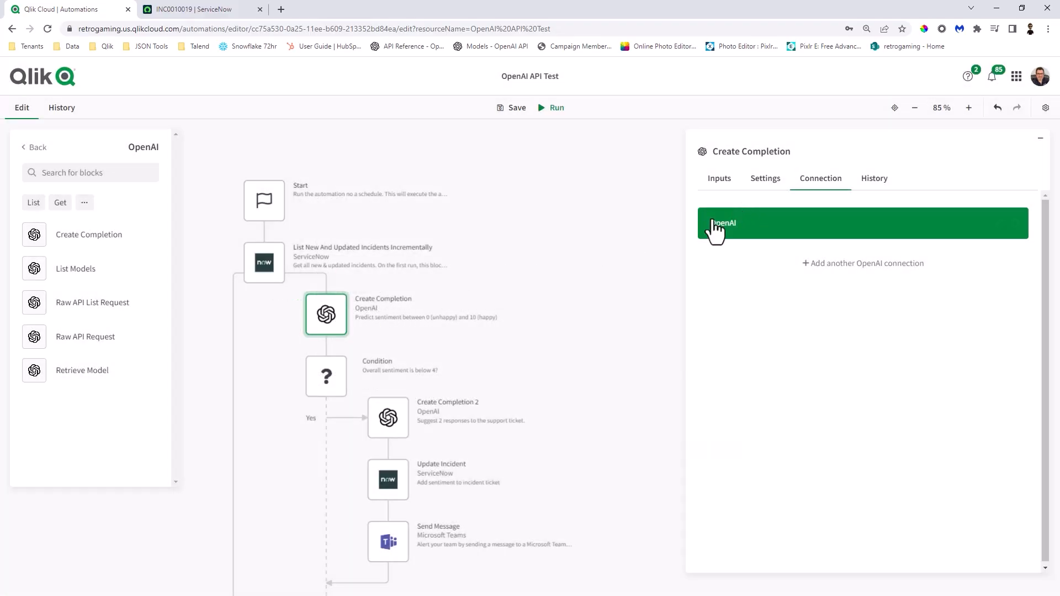
# Review the Create Completion block's model and sentiment prompt, and inspect its latest run's input and the returned choice text
pyautogui.click(721, 182)
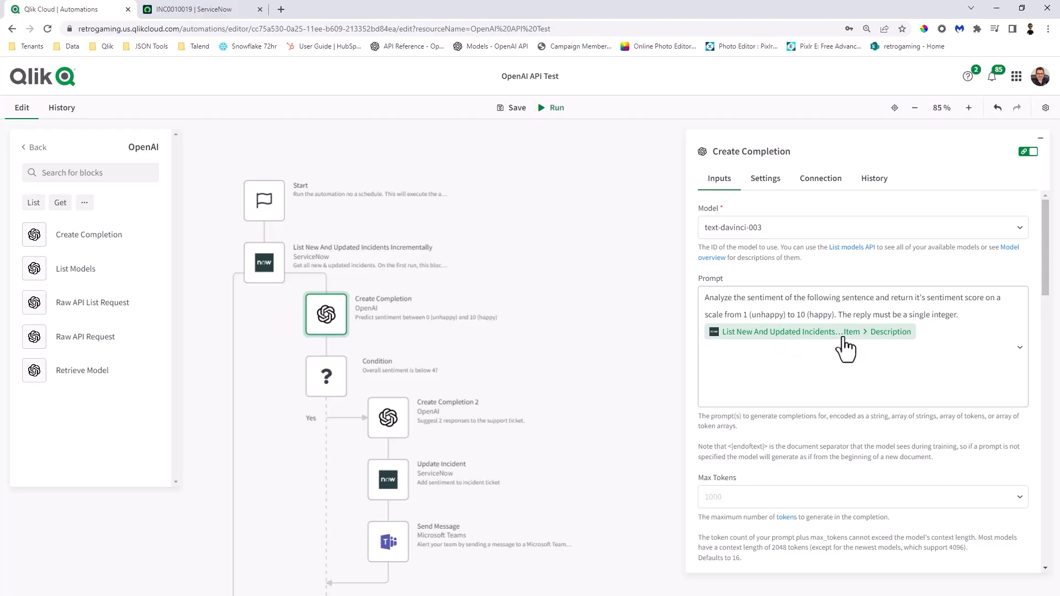
pyautogui.click(874, 182)
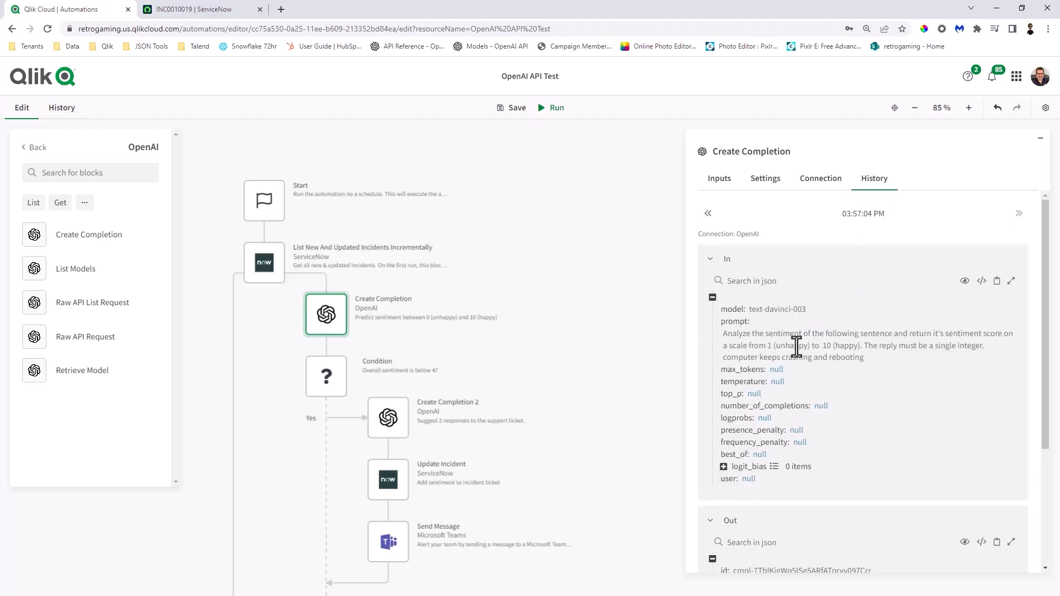
pyautogui.scroll(-3, 795, 346)
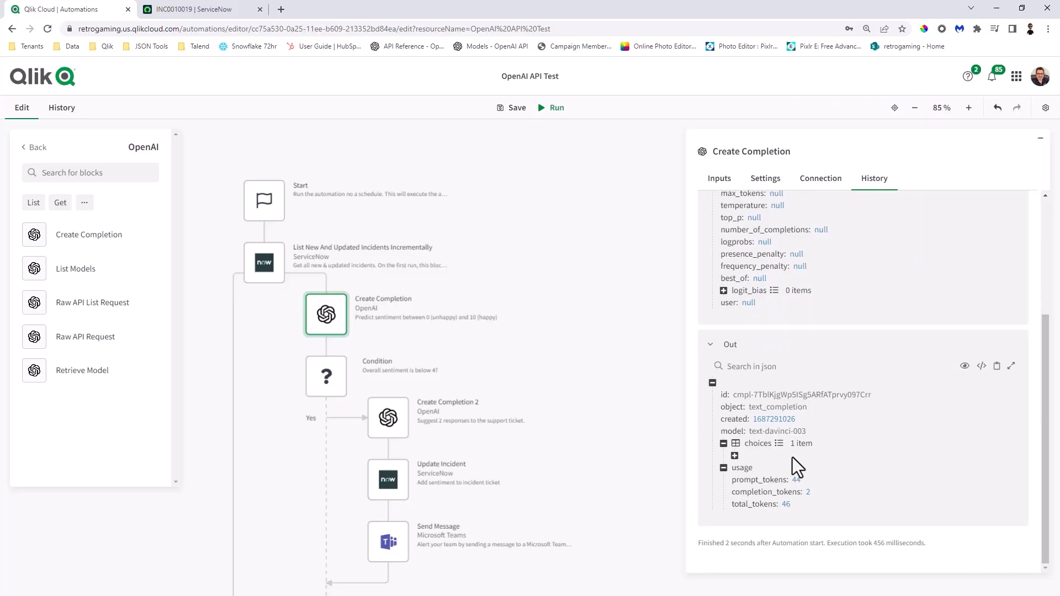
pyautogui.click(735, 457)
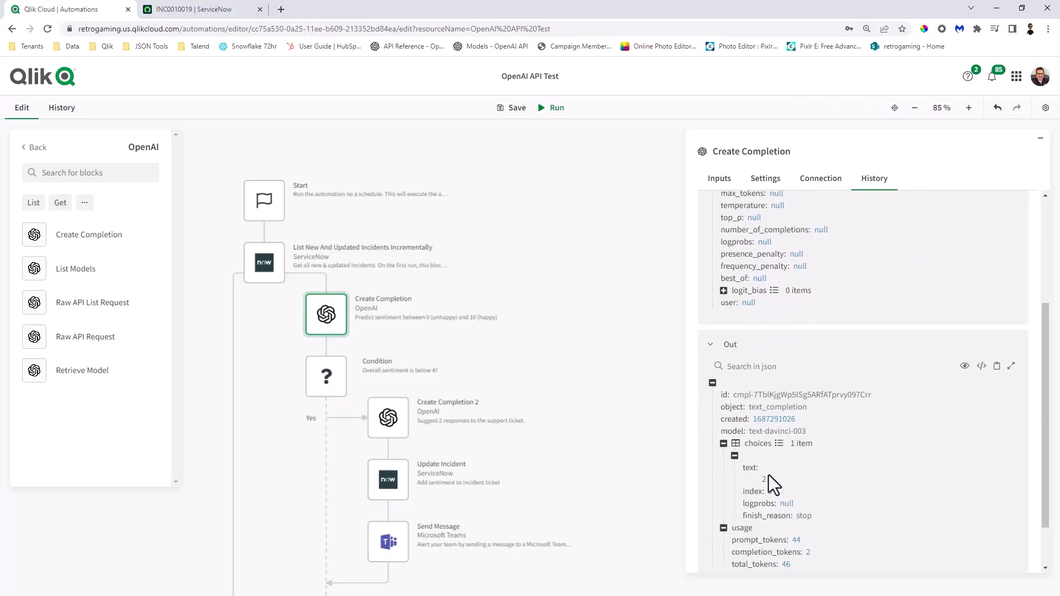
pyautogui.scroll(-1, 768, 475)
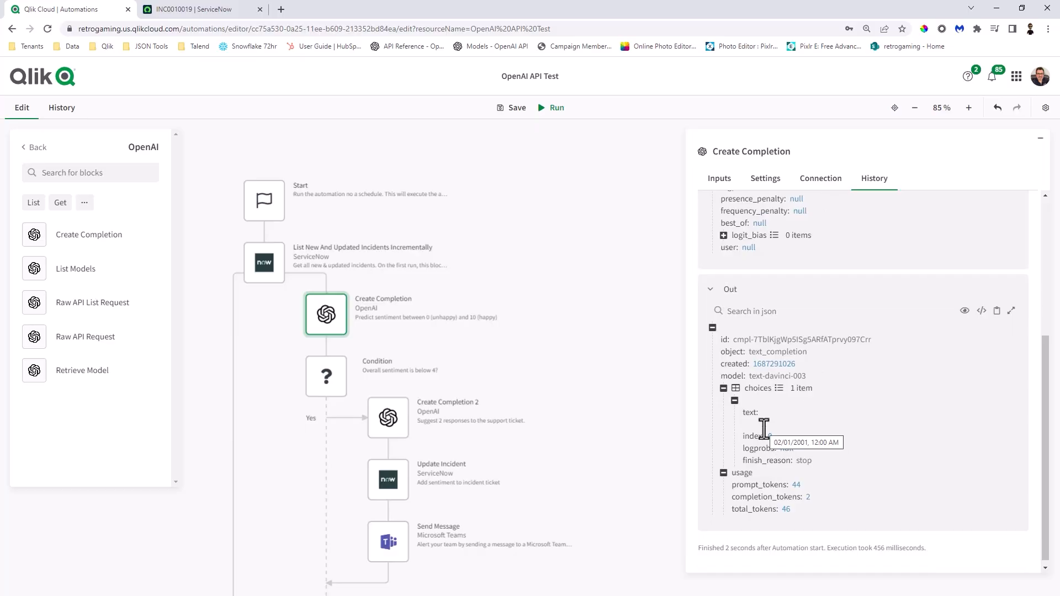
# Examine the Condition block's sentiment rule and the Create Completion 2 block's prompt for suggested support replies
pyautogui.click(326, 380)
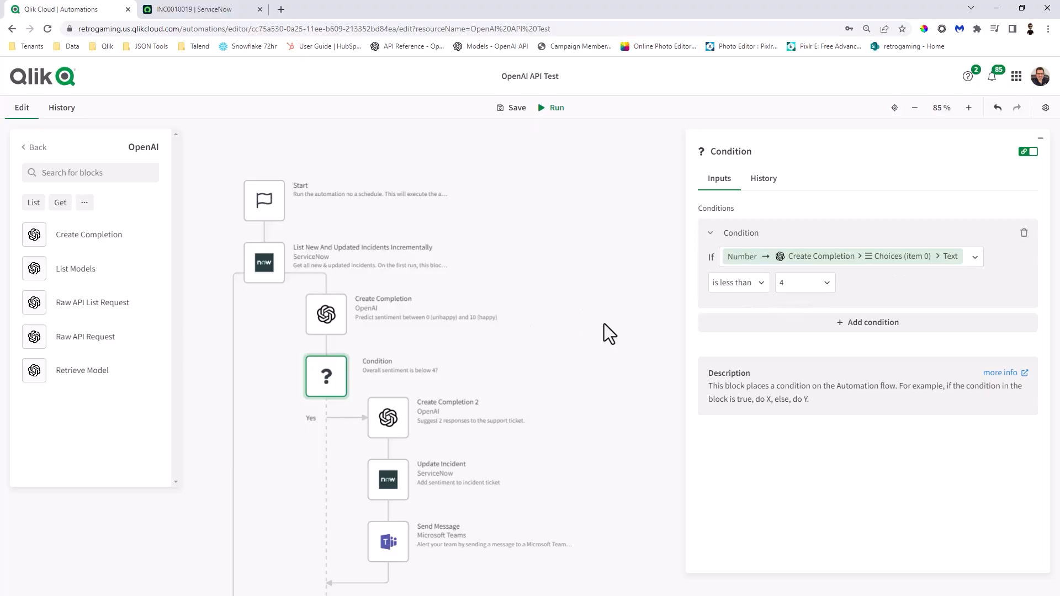
pyautogui.click(380, 431)
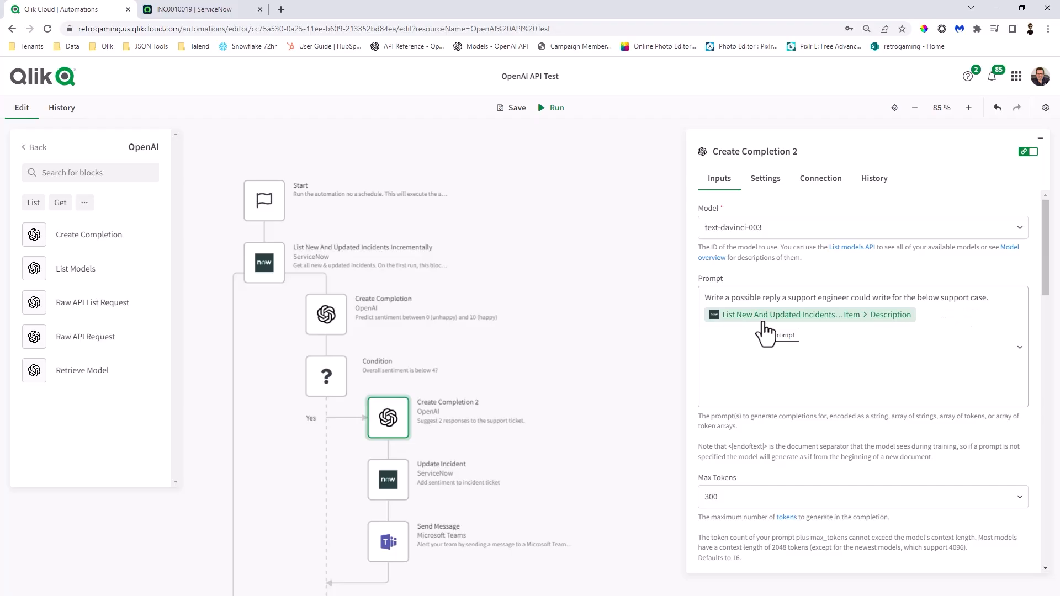
# Examine the Update Incident block's input mappings down to its additional fields, and expand the comments field to read its value
pyautogui.scroll(-1, 478, 406)
pyautogui.click(402, 422)
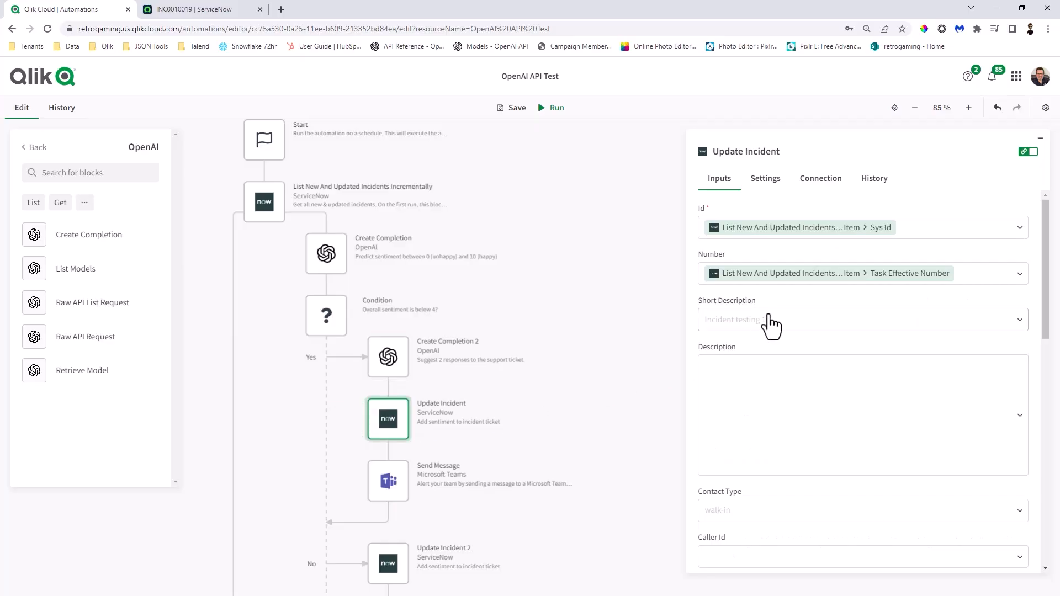
pyautogui.scroll(-1, 770, 323)
pyautogui.scroll(1, 775, 282)
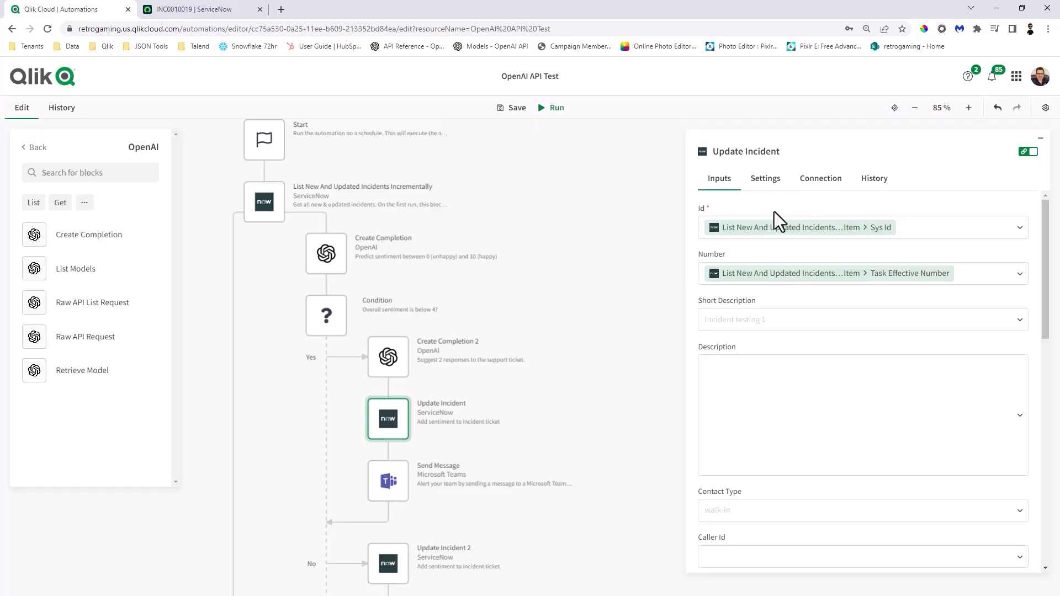
pyautogui.scroll(-7, 780, 323)
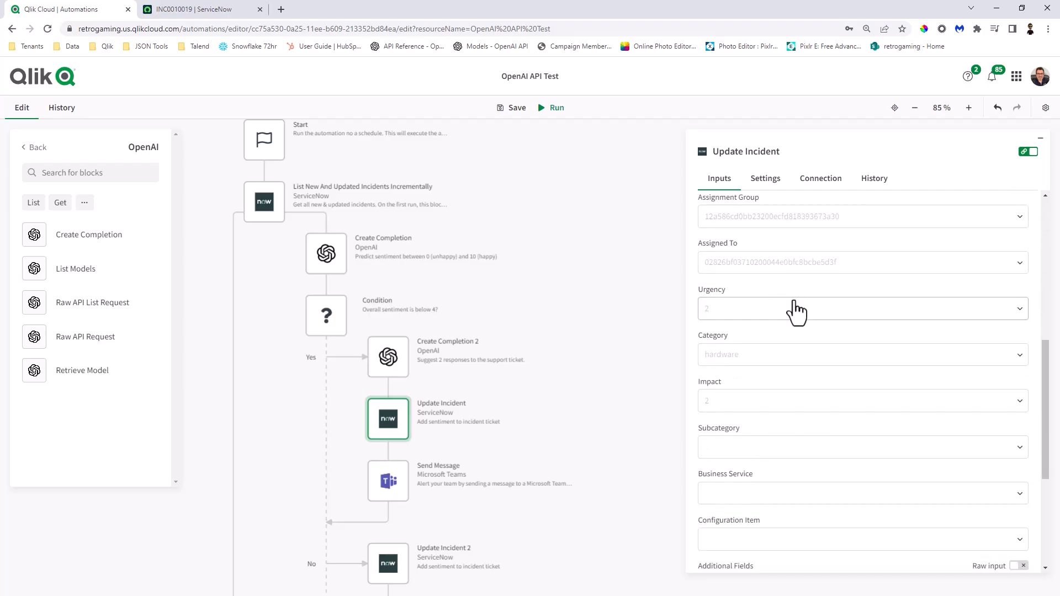
pyautogui.scroll(-4, 780, 337)
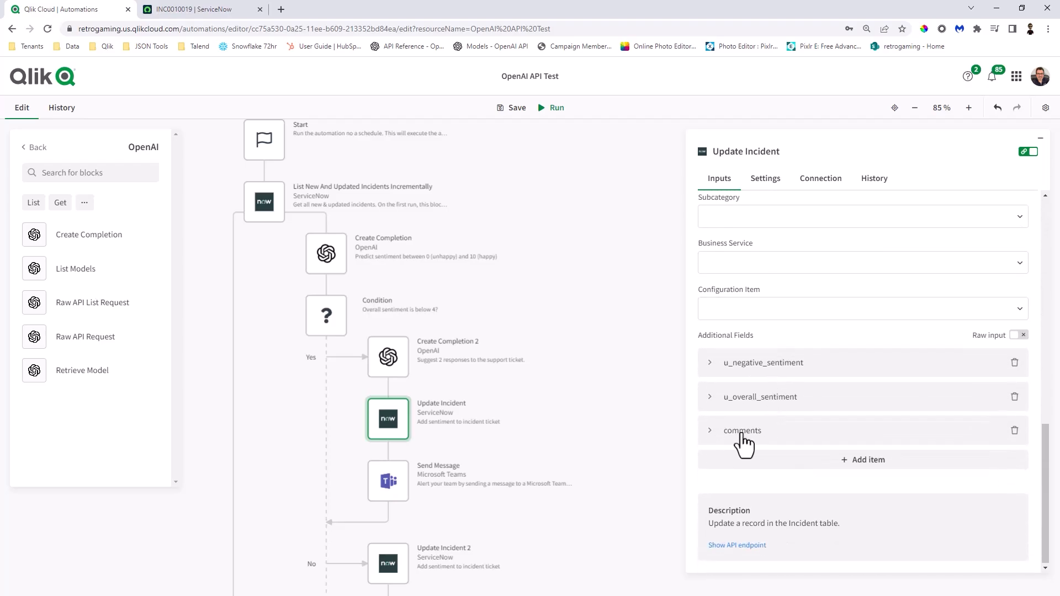
pyautogui.click(742, 436)
pyautogui.scroll(-1, 780, 469)
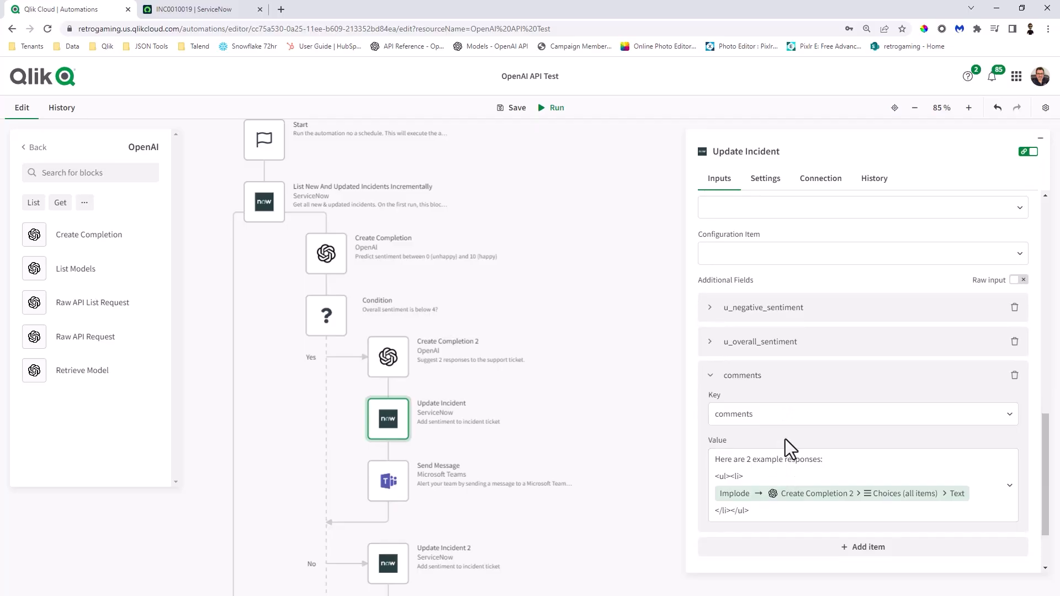
pyautogui.scroll(-1, 988, 500)
pyautogui.scroll(-1, 988, 500)
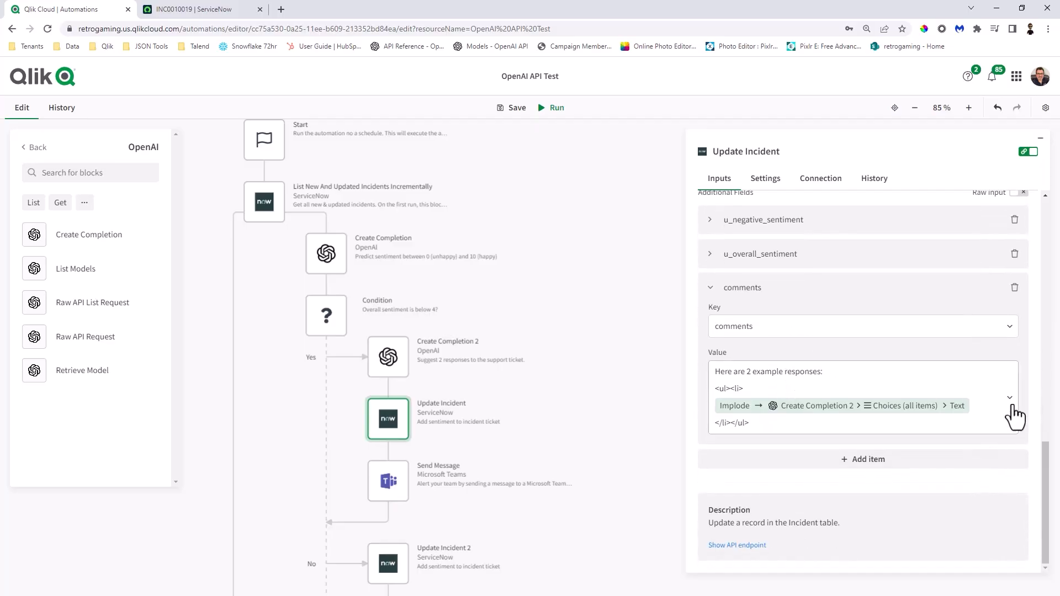
pyautogui.click(1012, 415)
pyautogui.click(961, 381)
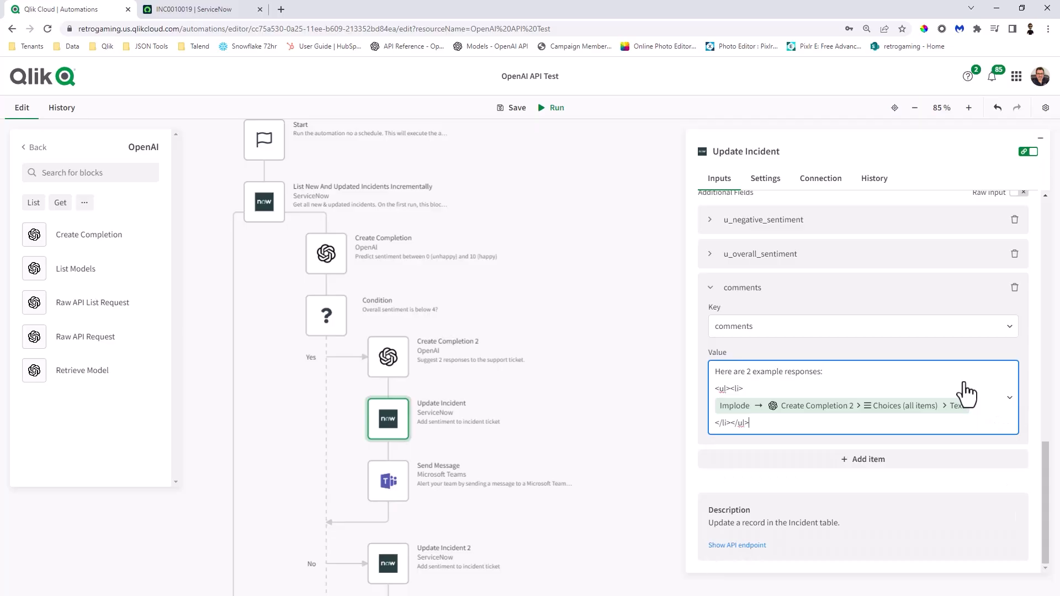
# Examine the Send Message block's Teams team, channel and message content, and look over the rest of the automation flow
pyautogui.click(393, 470)
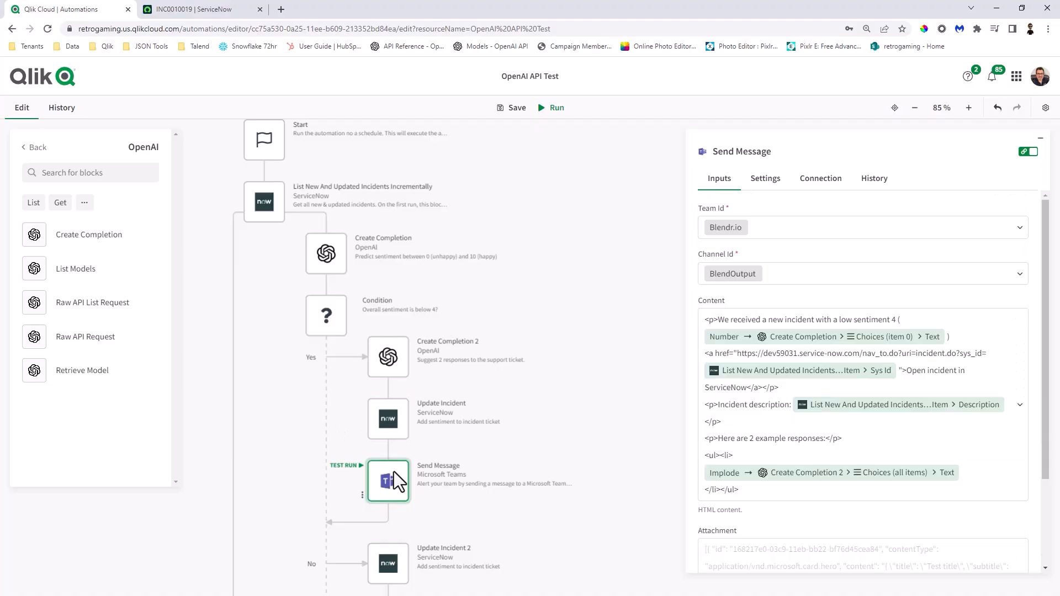
pyautogui.scroll(-1, 465, 462)
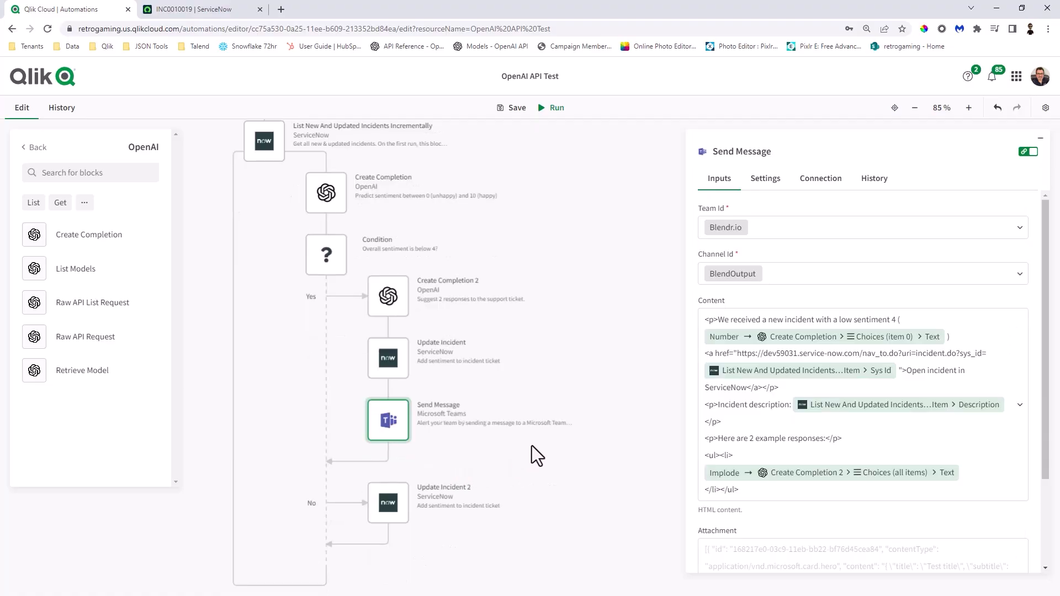
pyautogui.scroll(1, 531, 446)
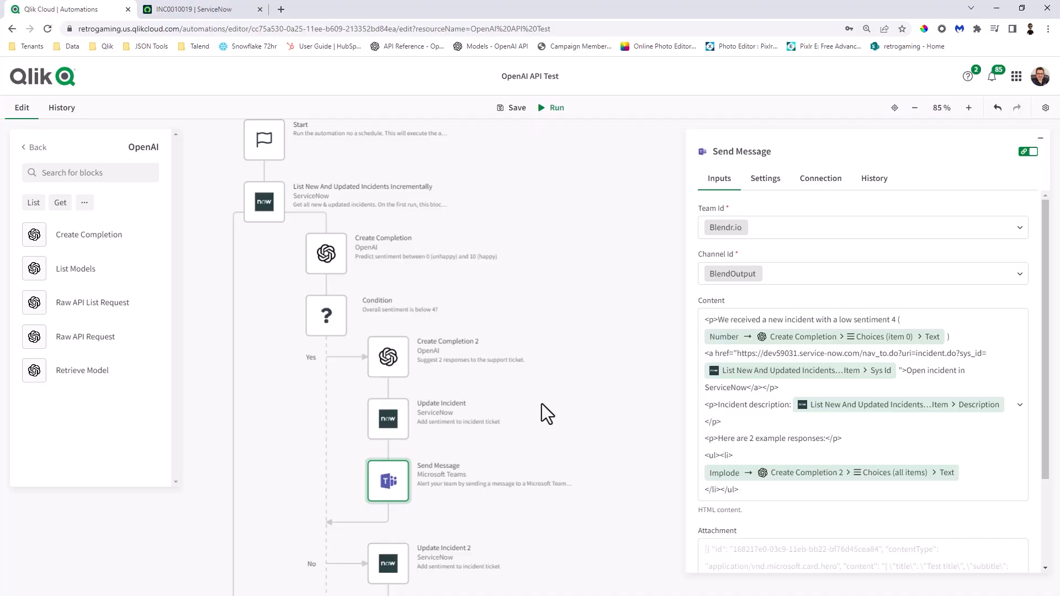
pyautogui.scroll(1, 558, 404)
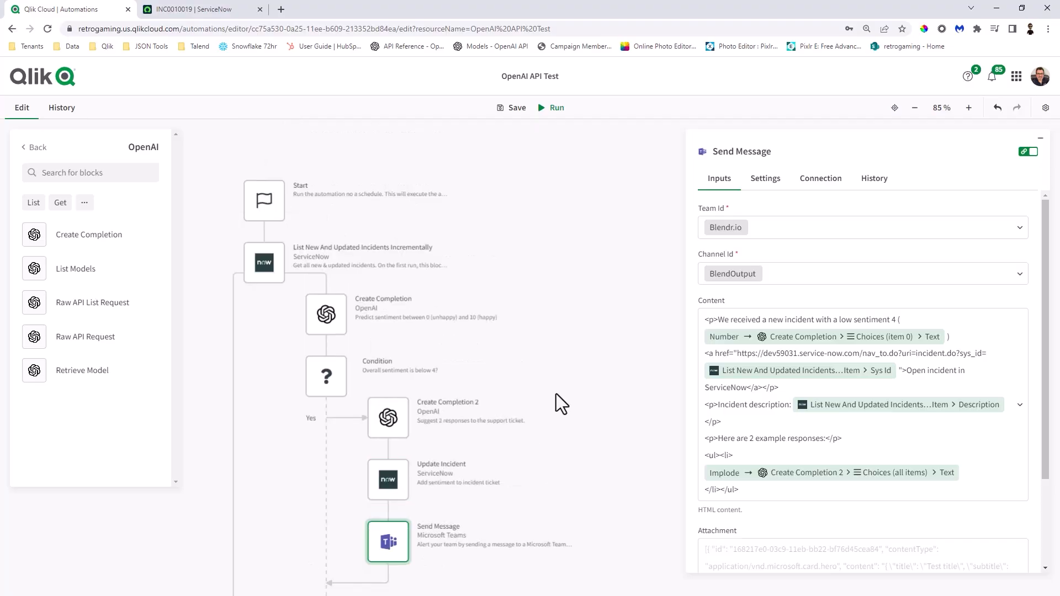